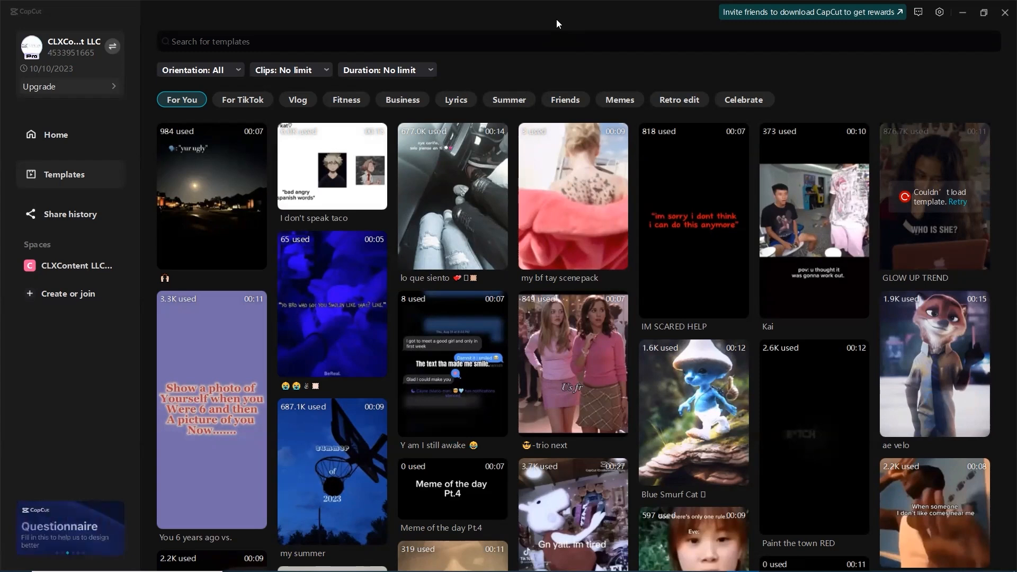
Search the template library for "vlog"
left_click(60, 136)
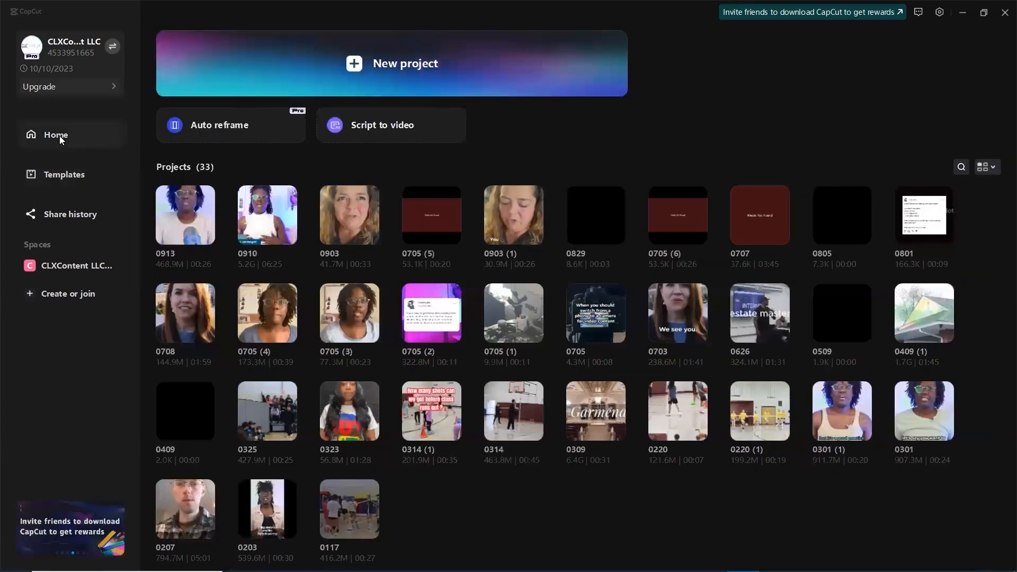
left_click(50, 175)
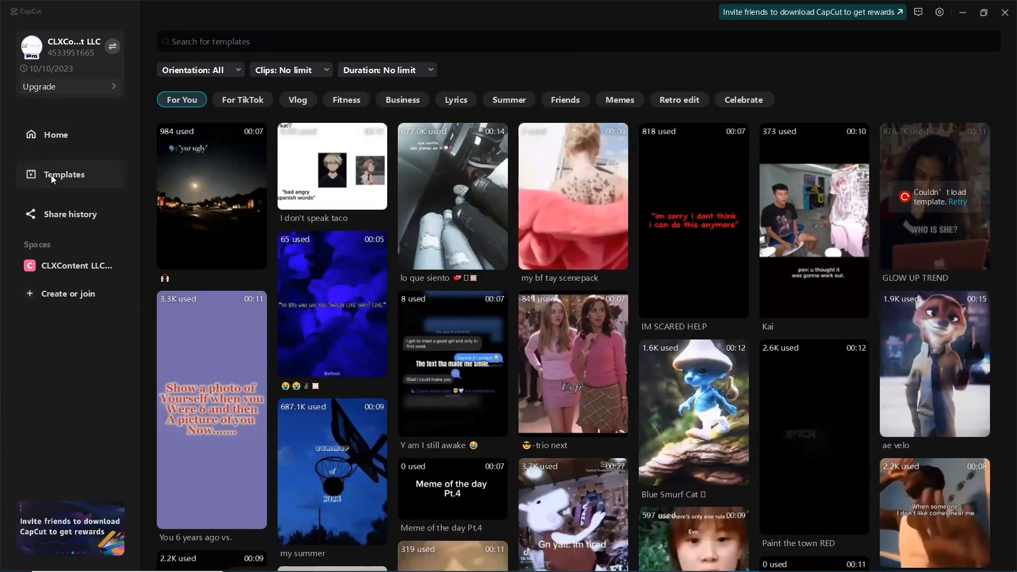
left_click(275, 46)
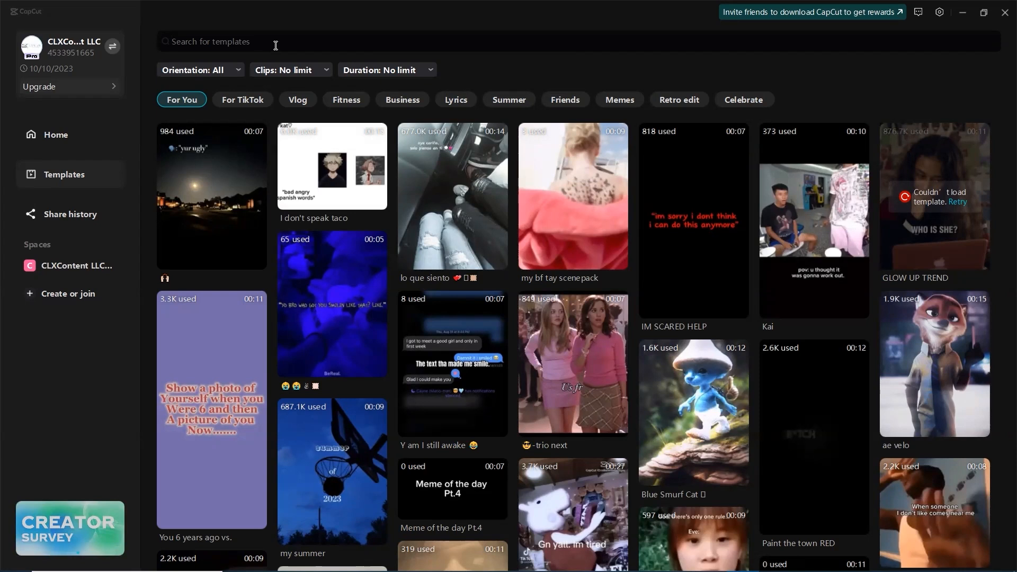
type("vlog")
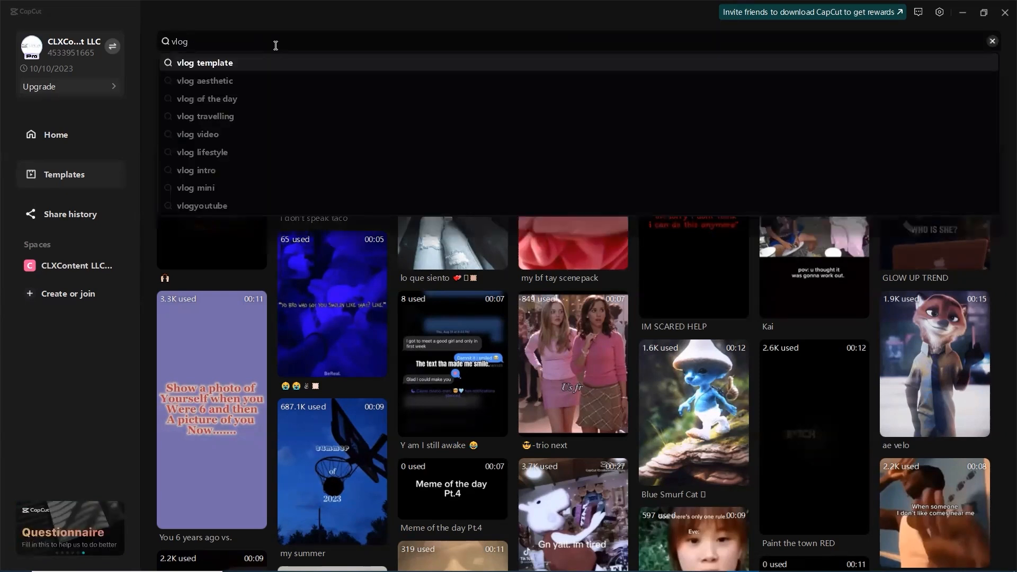
key("Return")
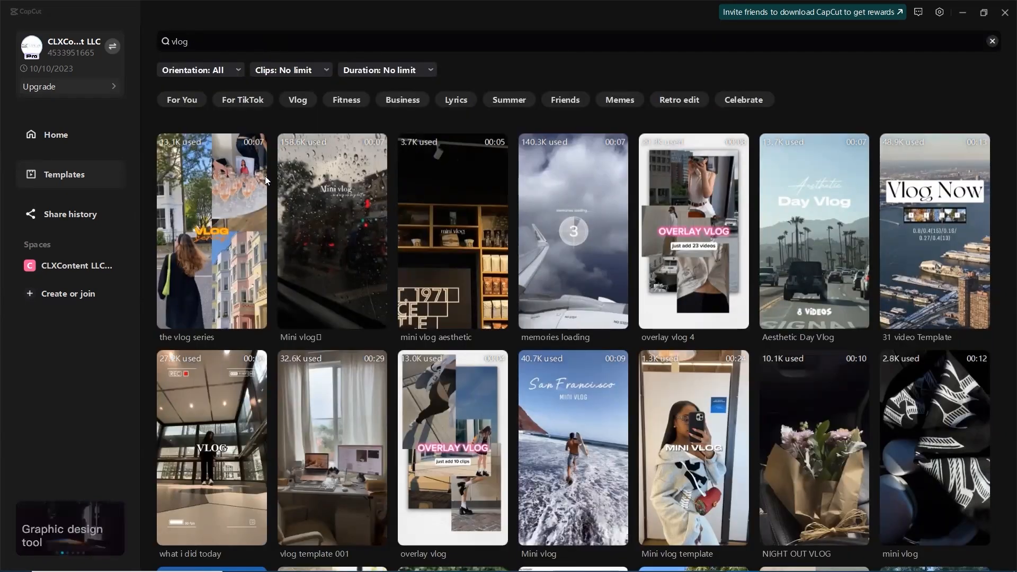
Look through the vlog template results to compare the available styles
mouse_move(202, 469)
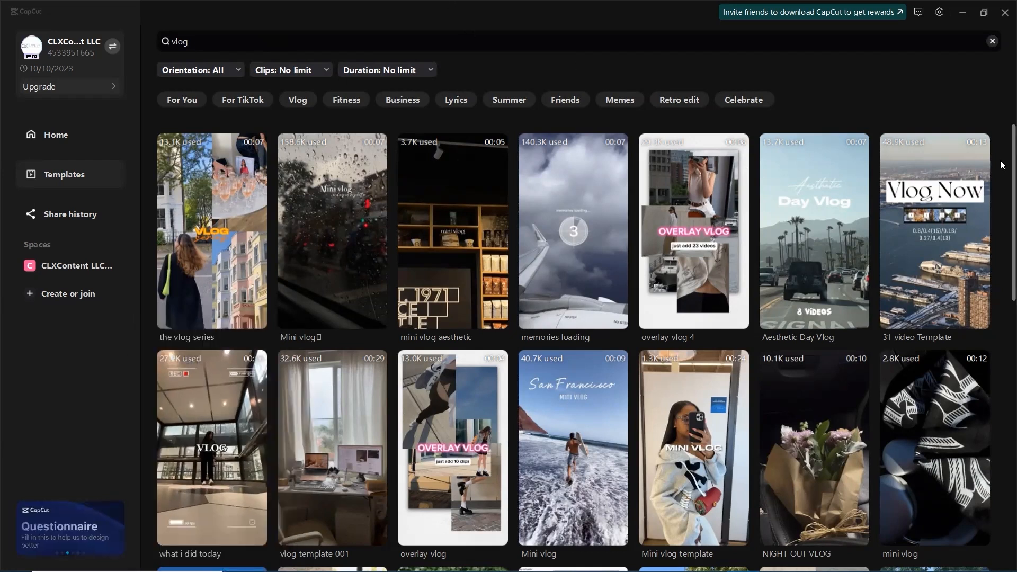
scroll(1002, 183, "down", 1)
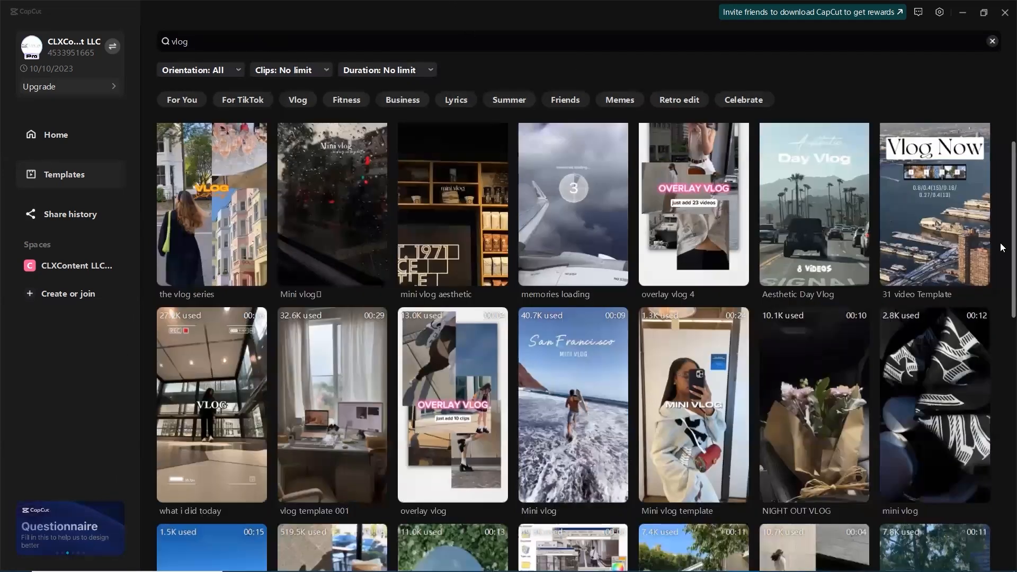
scroll(1001, 249, "down", 6)
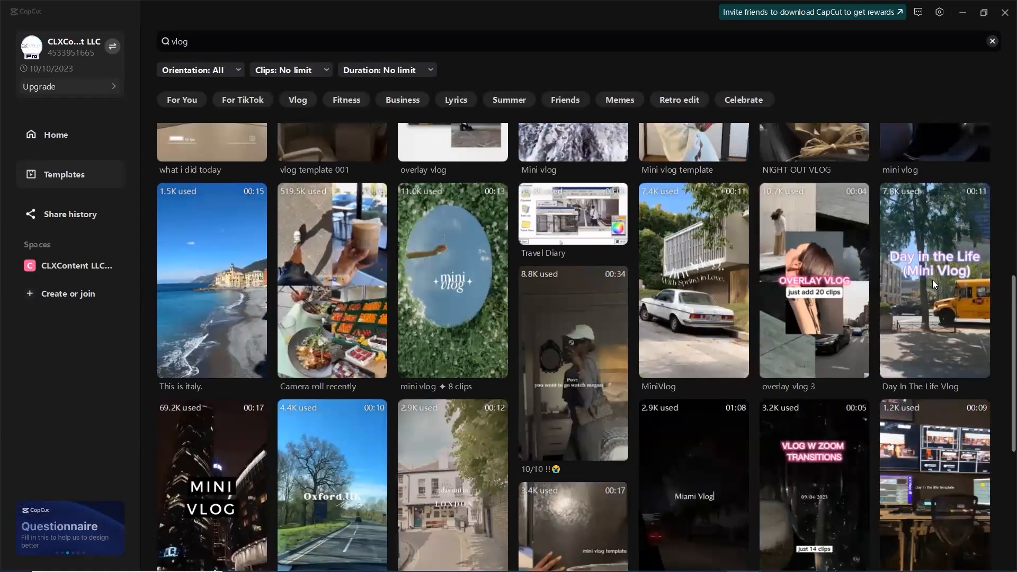
scroll(934, 284, "down", 8)
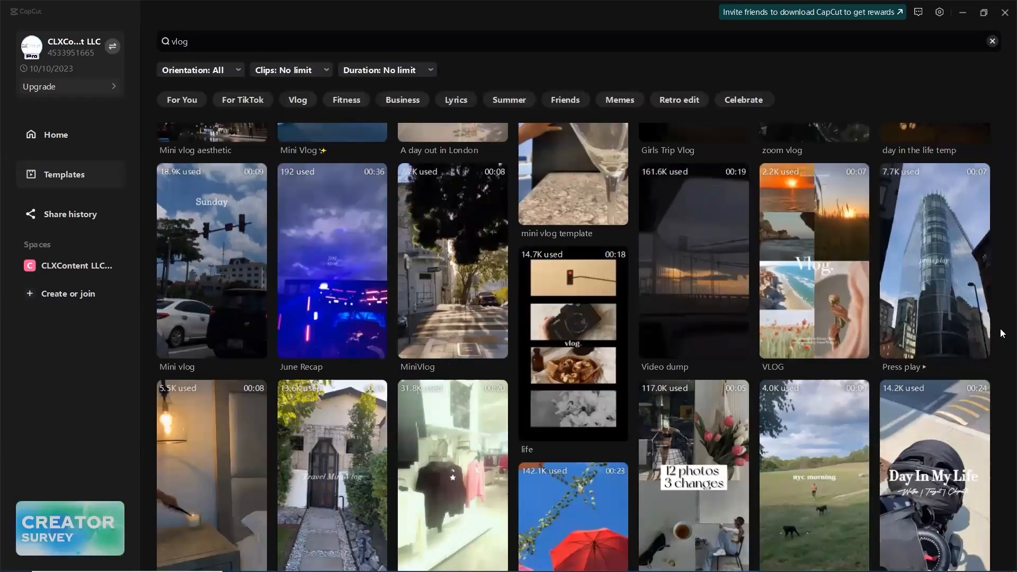
mouse_move(912, 253)
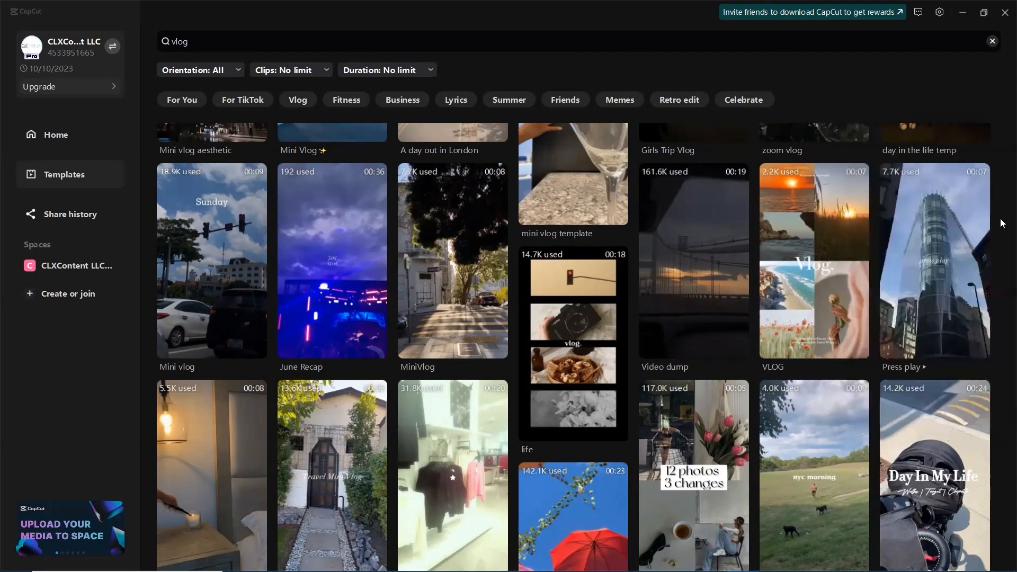
scroll(1002, 404, "down", 1)
scroll(1002, 413, "down", 4)
scroll(1000, 256, "up", 15)
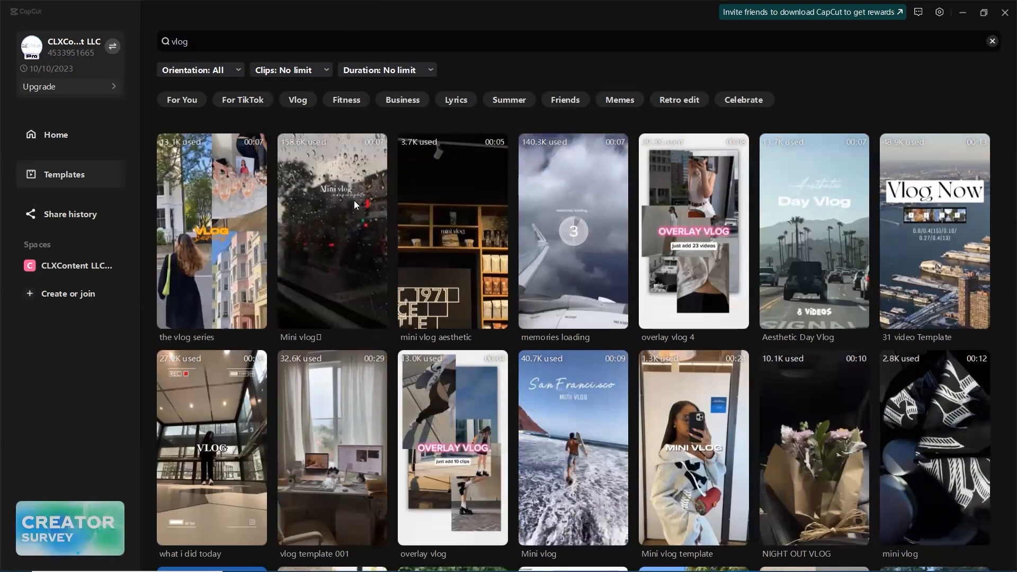
Preview the Mini vlog and mini vlog aesthetic templates and start a project from mini vlog aesthetic
mouse_move(350, 208)
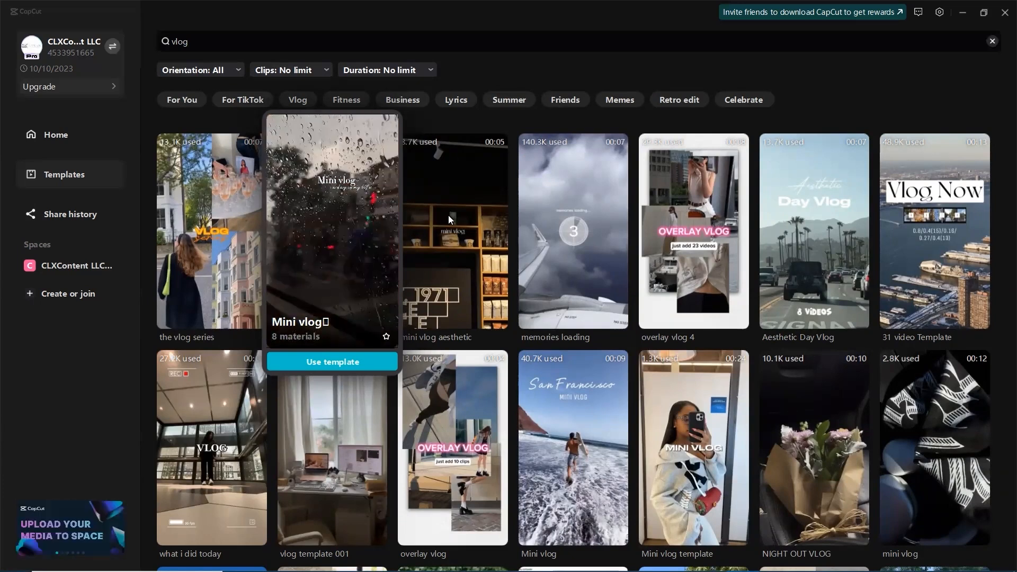
mouse_move(448, 215)
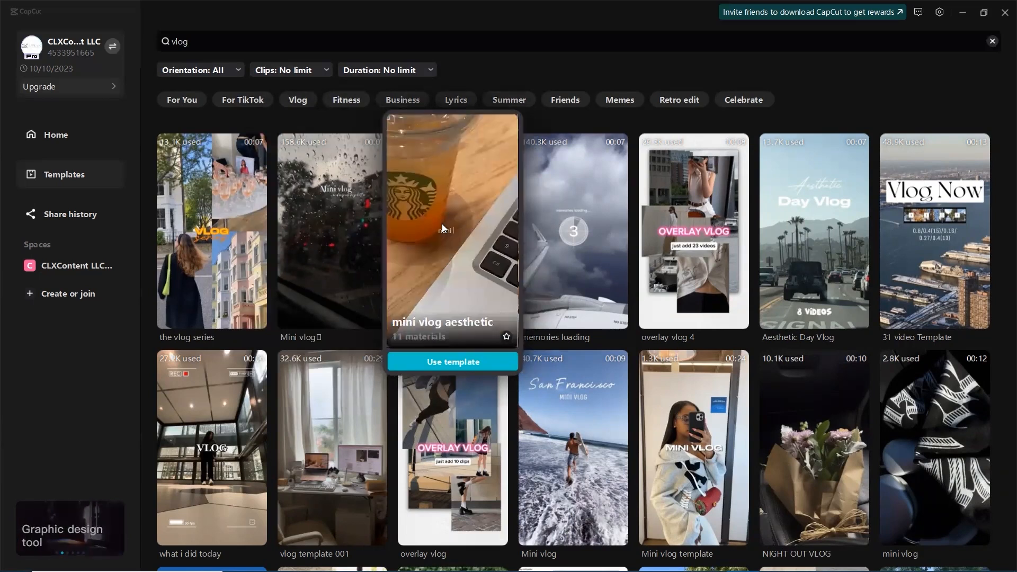
left_click(442, 223)
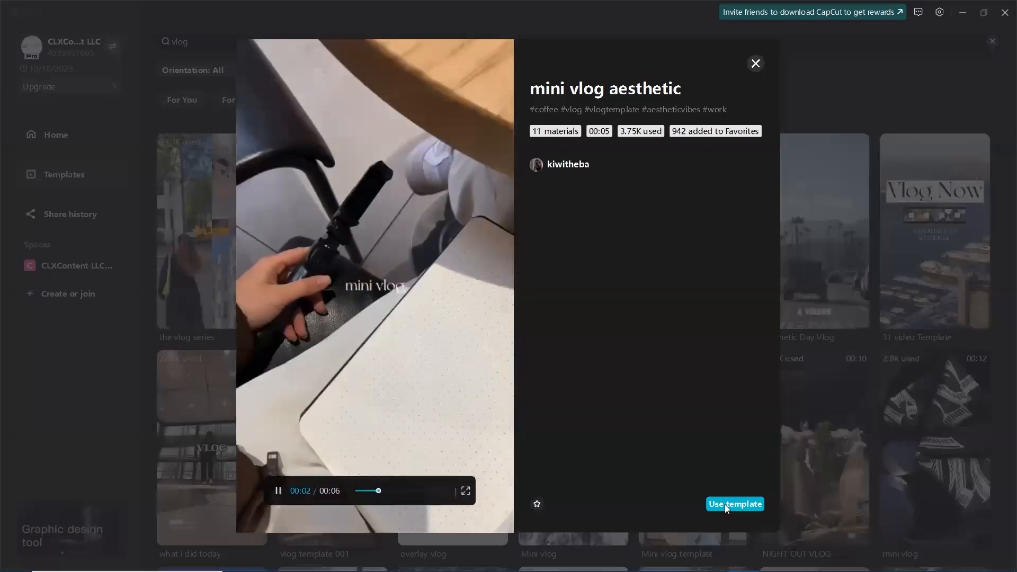
left_click(725, 504)
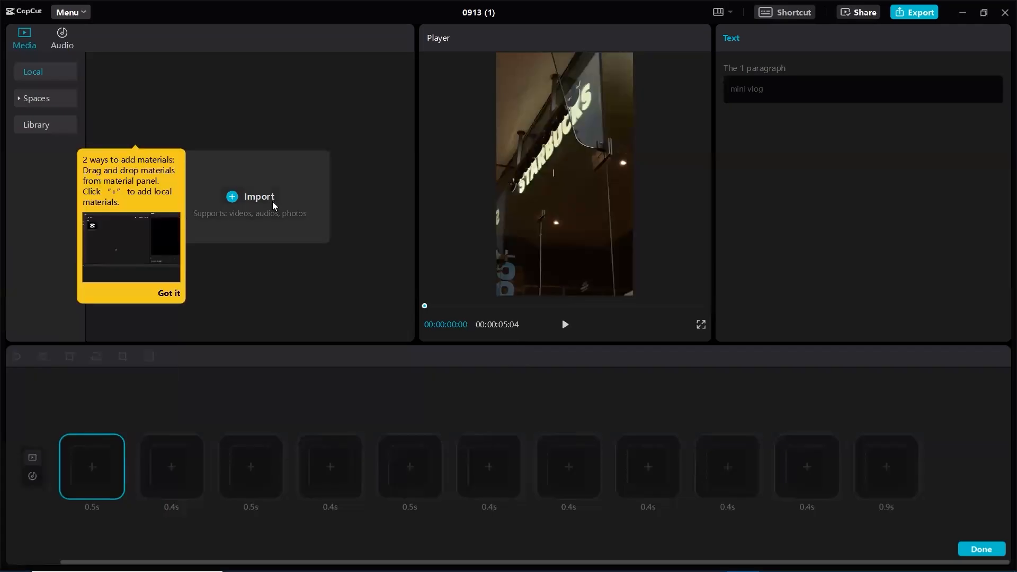
Import the five clips IMG_0605, IMG_0601, IMG_0598, IMG_0594 and IMG_0585 from Downloads and dismiss the hint about adding materials
left_click(274, 206)
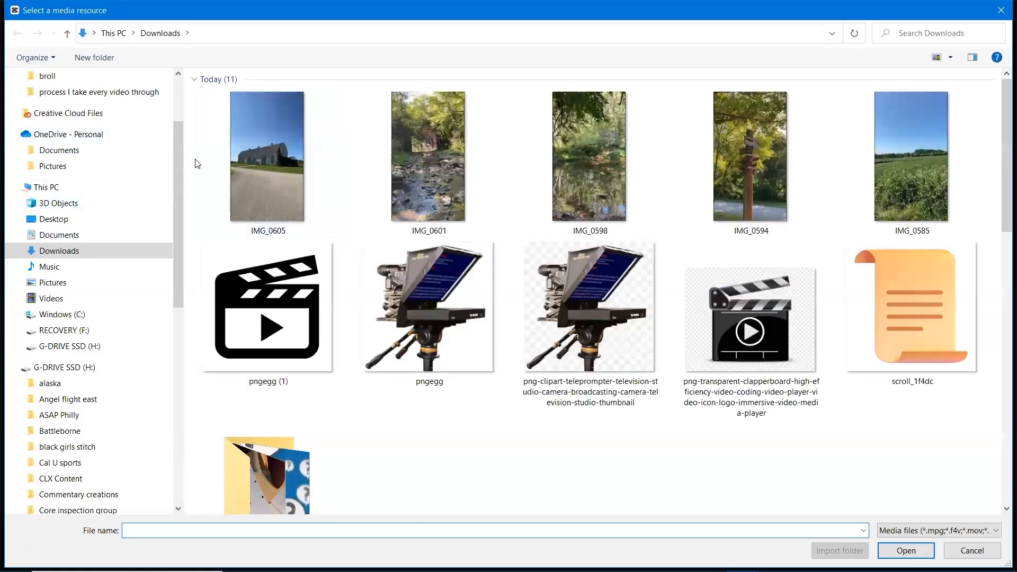
left_click_drag(197, 162, 907, 197)
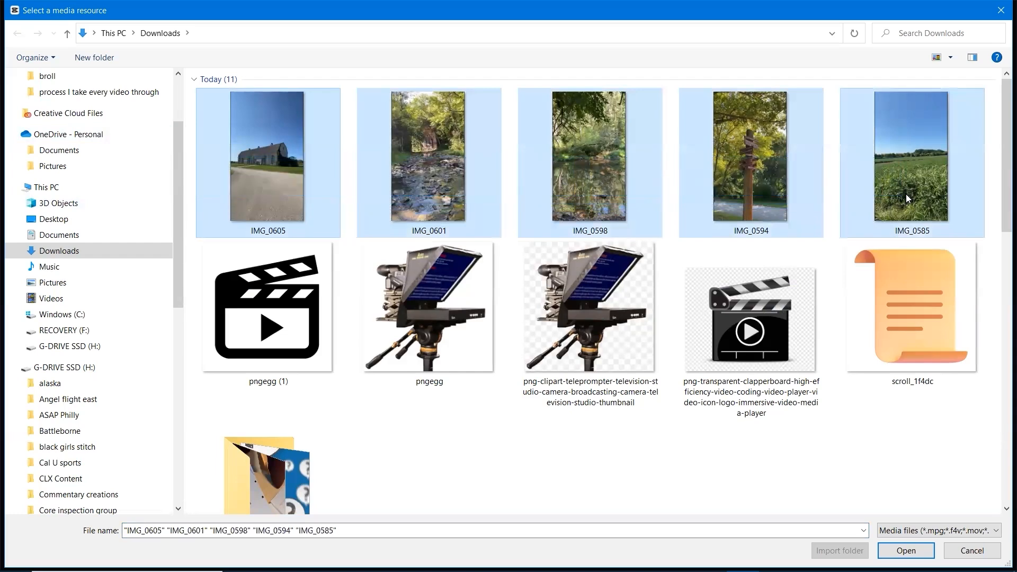
left_click(901, 552)
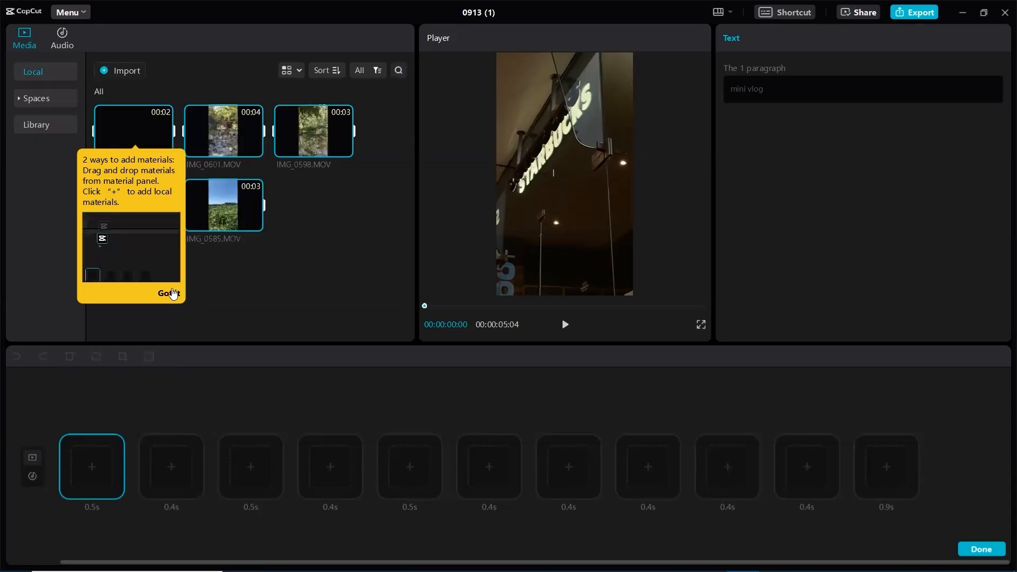
left_click(172, 293)
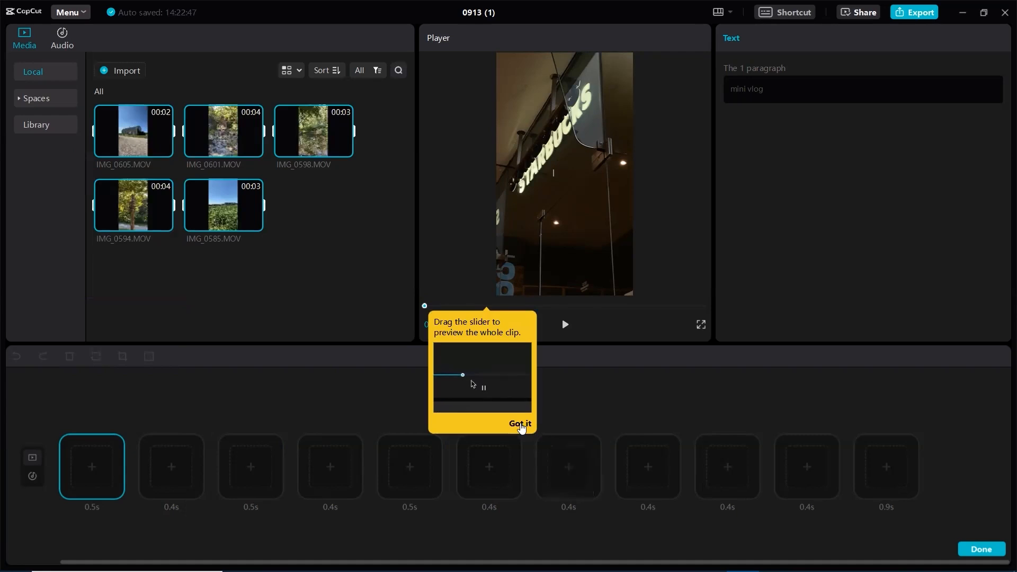
Fill the first five template slots with the five imported clips, finish the slot editing and play back the result
left_click_drag(133, 146, 84, 469)
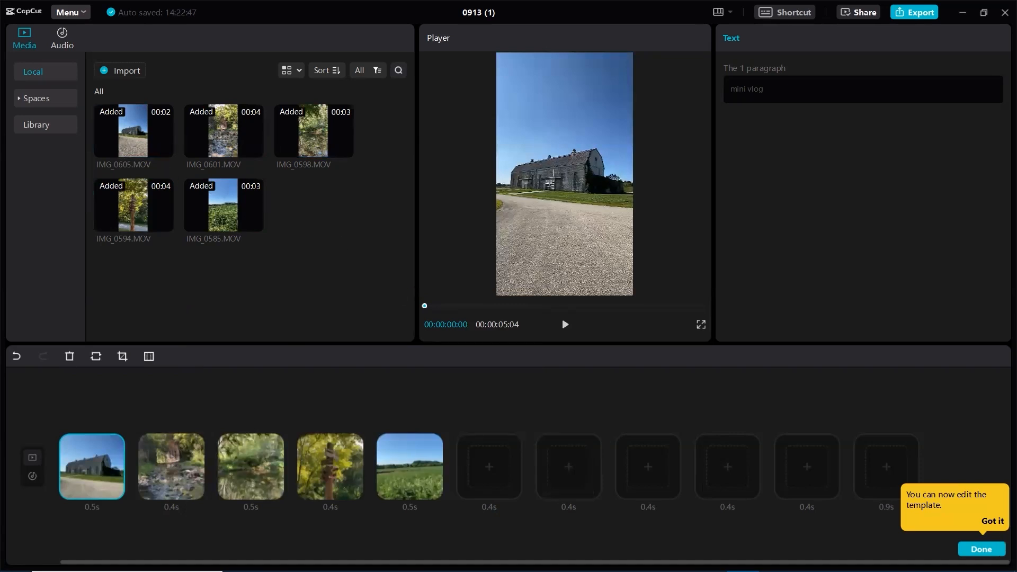
left_click(977, 551)
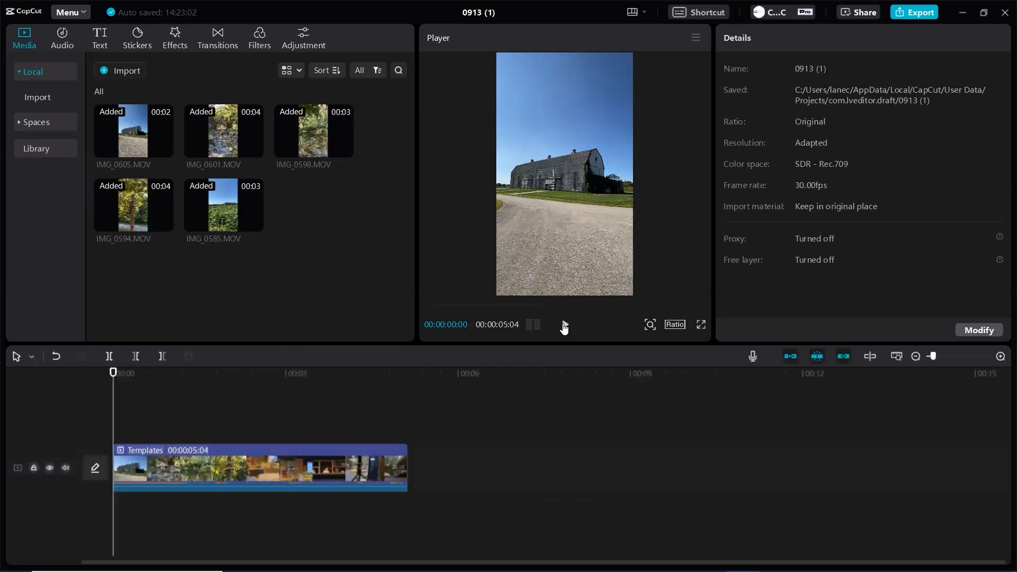
left_click(565, 326)
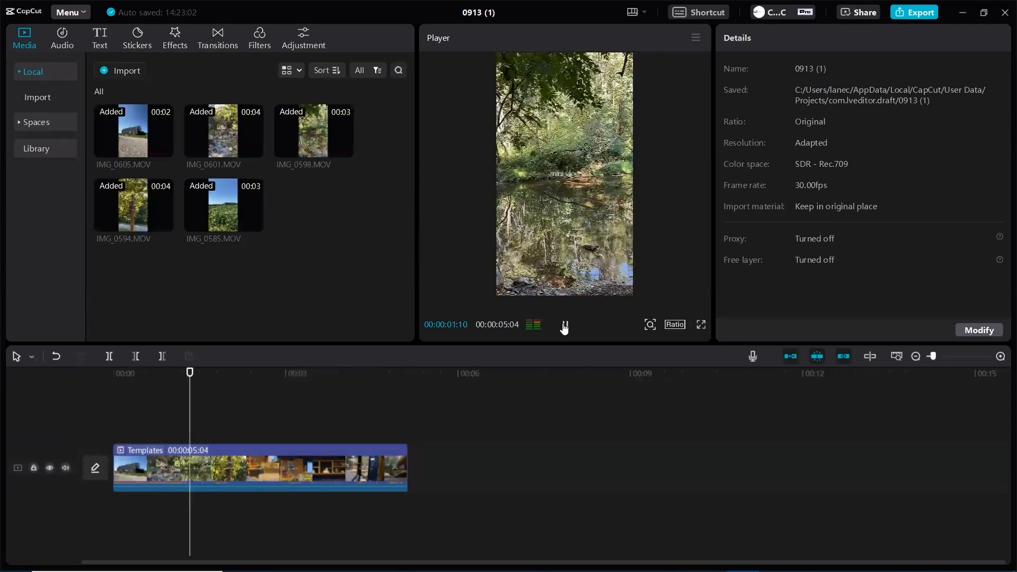
left_click(565, 326)
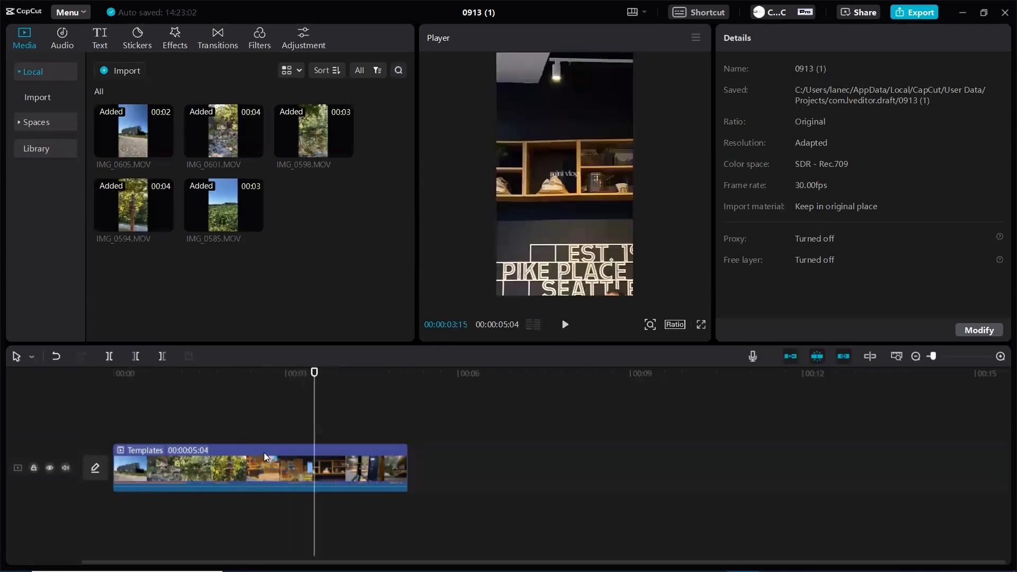
Reopen the template, fill slots six to ten with IMG_0605, IMG_0601, IMG_0598, IMG_0594 and IMG_0585, and play back the finished template
left_click(266, 469)
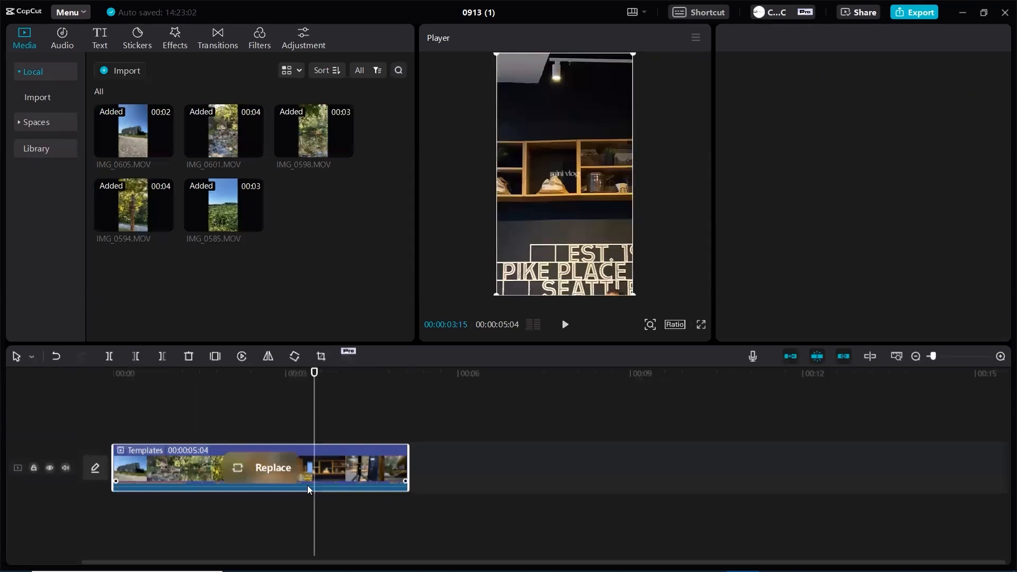
left_click(266, 468)
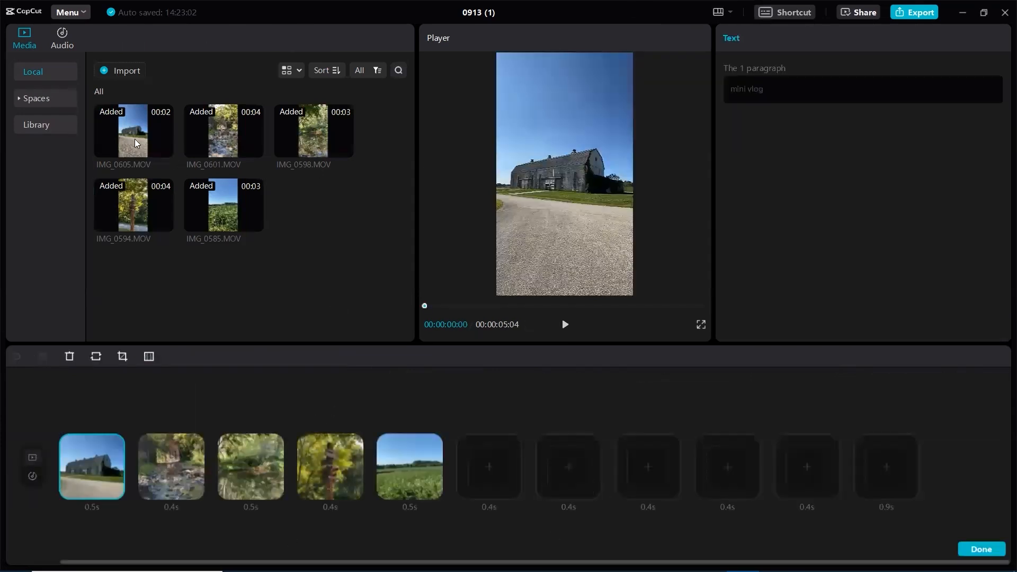
mouse_move(135, 142)
left_click_drag(135, 142, 477, 474)
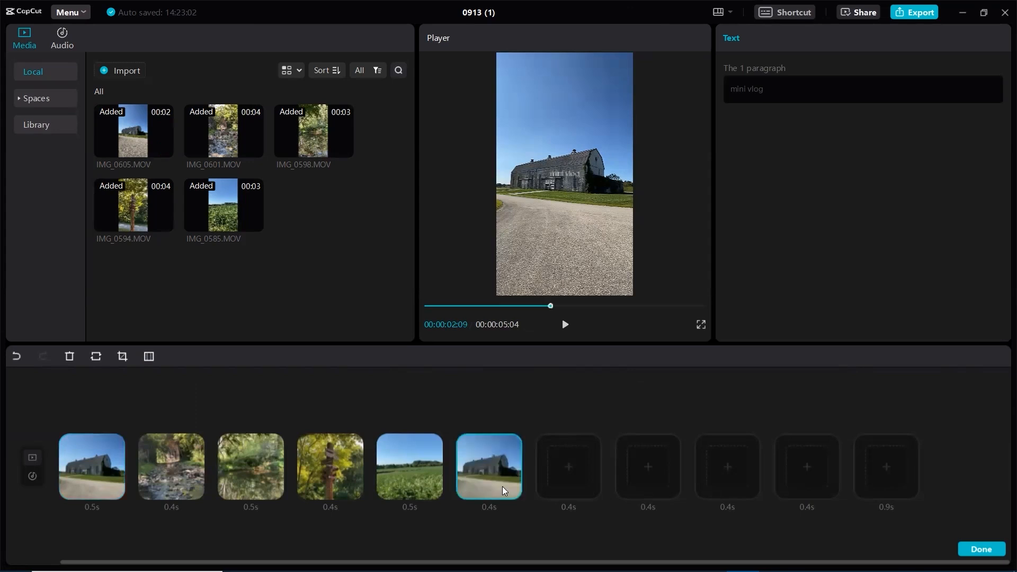
left_click_drag(262, 154, 565, 479)
left_click_drag(309, 123, 643, 479)
left_click_drag(127, 210, 718, 474)
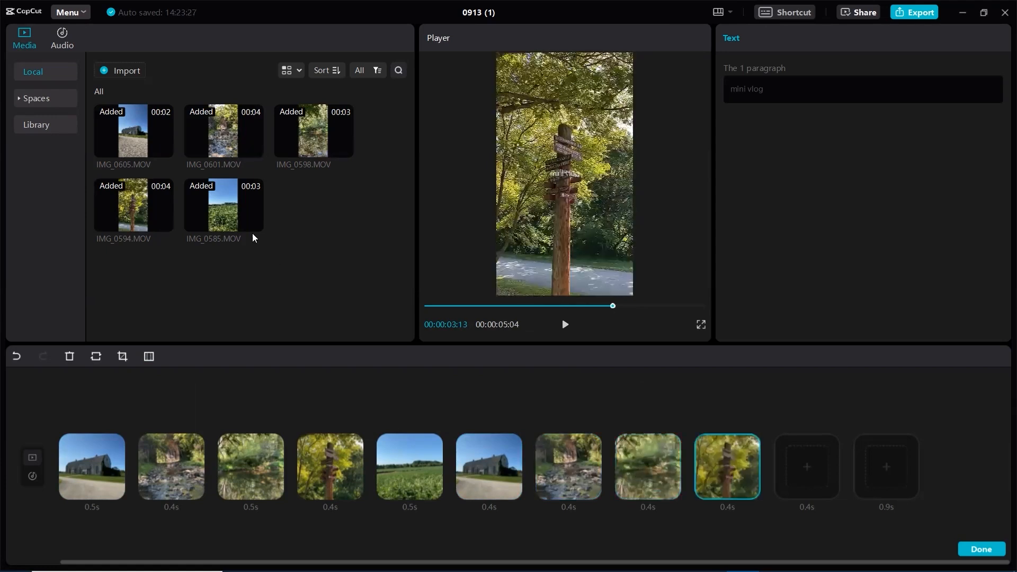
left_click_drag(230, 222, 796, 485)
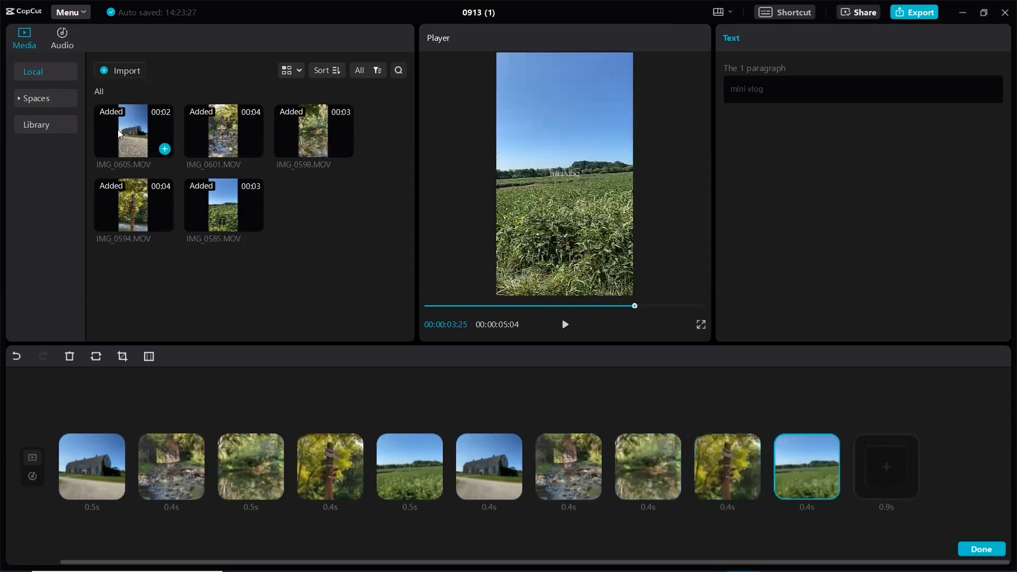
left_click(981, 549)
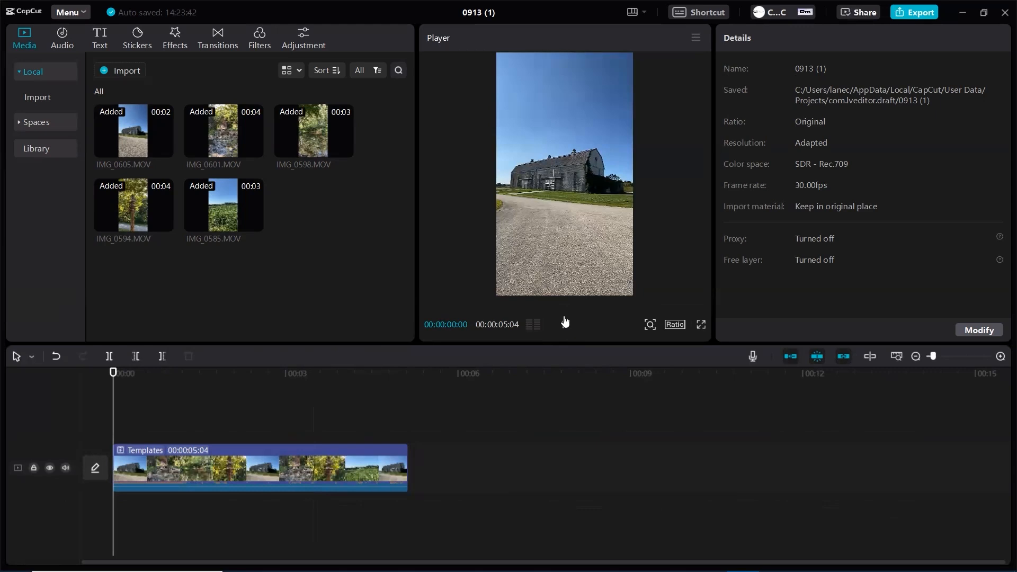
left_click(565, 321)
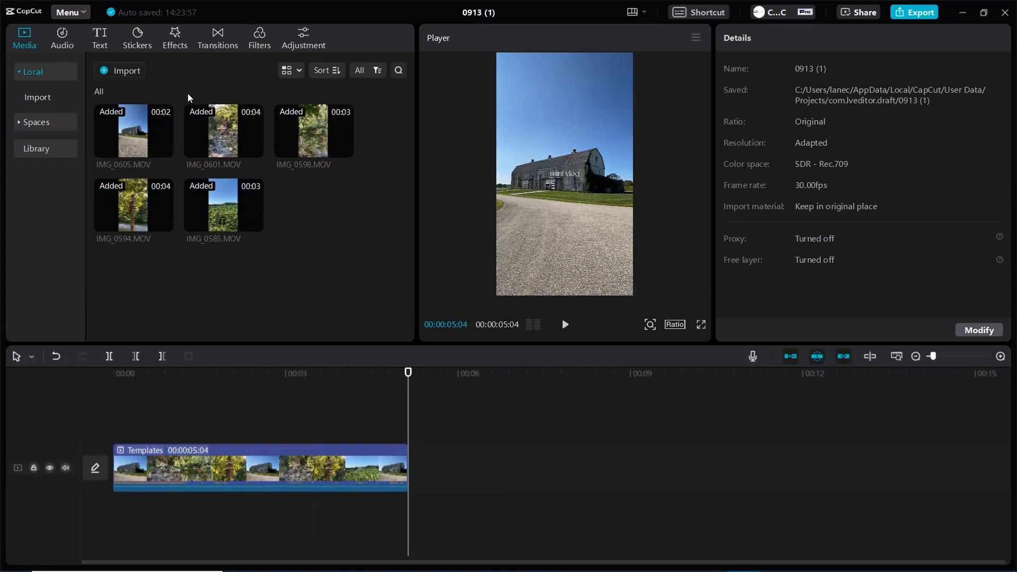
Delete the template from the timeline and place IMG_0585, IMG_0594 and IMG_0601 there one after another
left_click_drag(214, 142, 253, 489)
key("Delete")
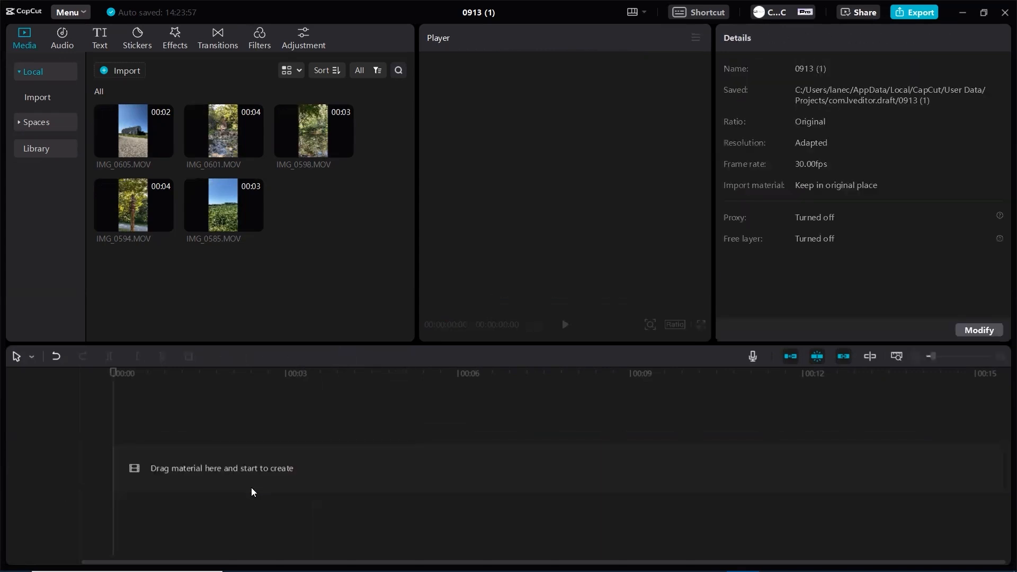
mouse_move(217, 220)
left_click_drag(217, 220, 120, 470)
left_click_drag(159, 220, 440, 463)
left_click_drag(243, 147, 897, 479)
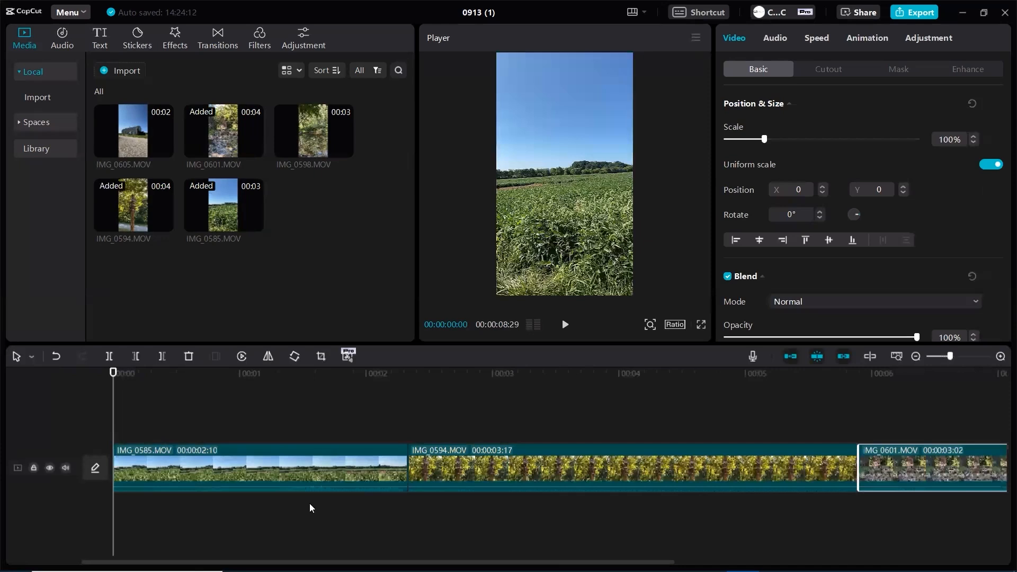
Append a second copy of IMG_0601 to the end of the timeline and deselect it
scroll(607, 521, "right", 10)
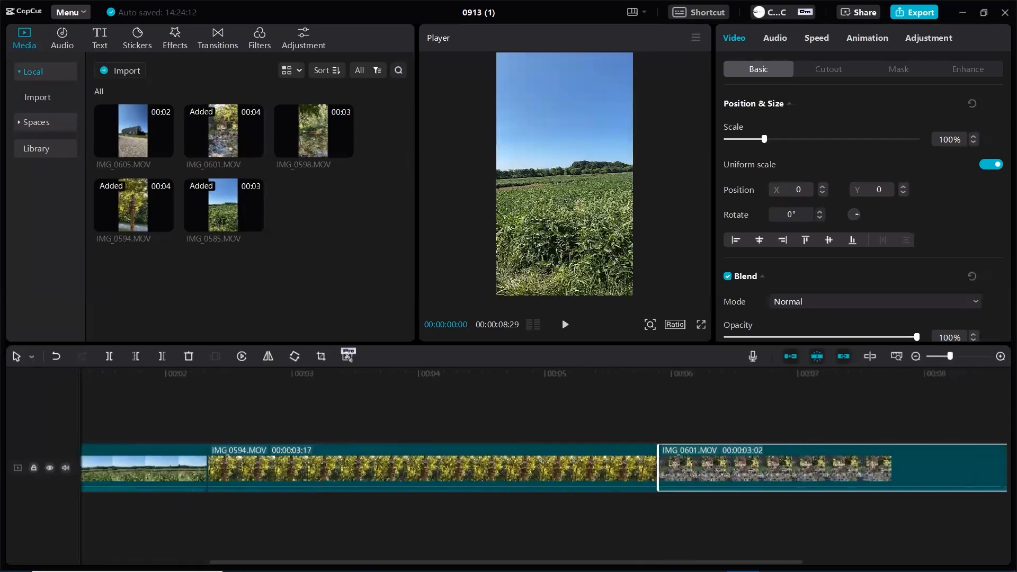
left_click_drag(223, 127, 746, 479)
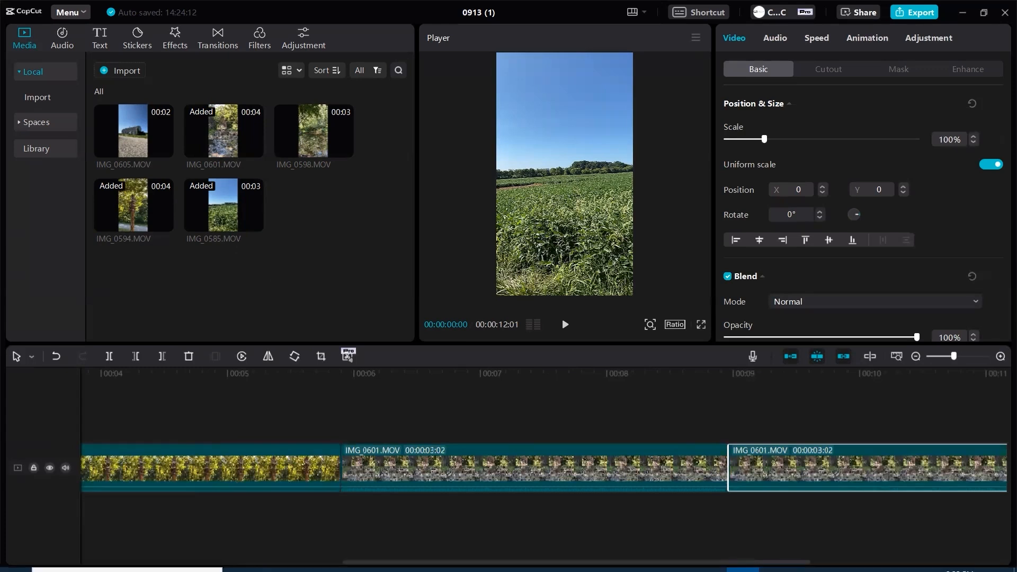
left_click(169, 549)
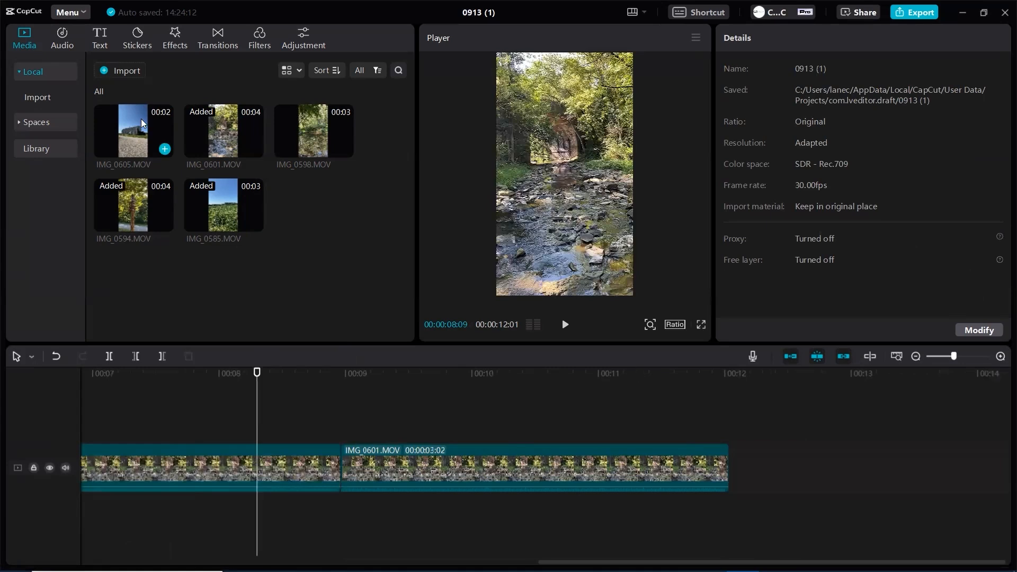
Append IMG_0605 to the end of the timeline after the second IMG_0601 copy and clear the selection
left_click_drag(154, 132, 691, 450)
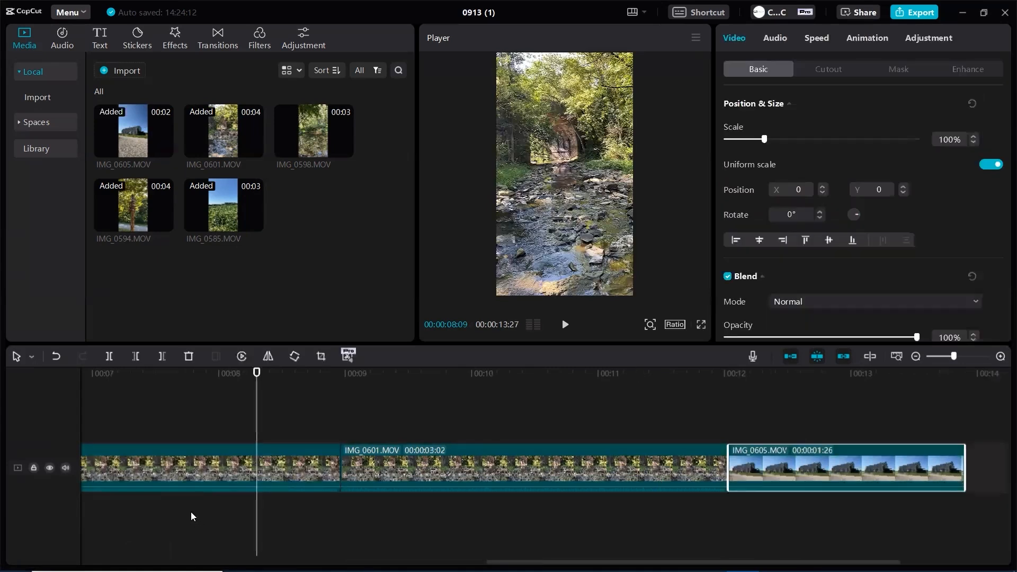
left_click(155, 536)
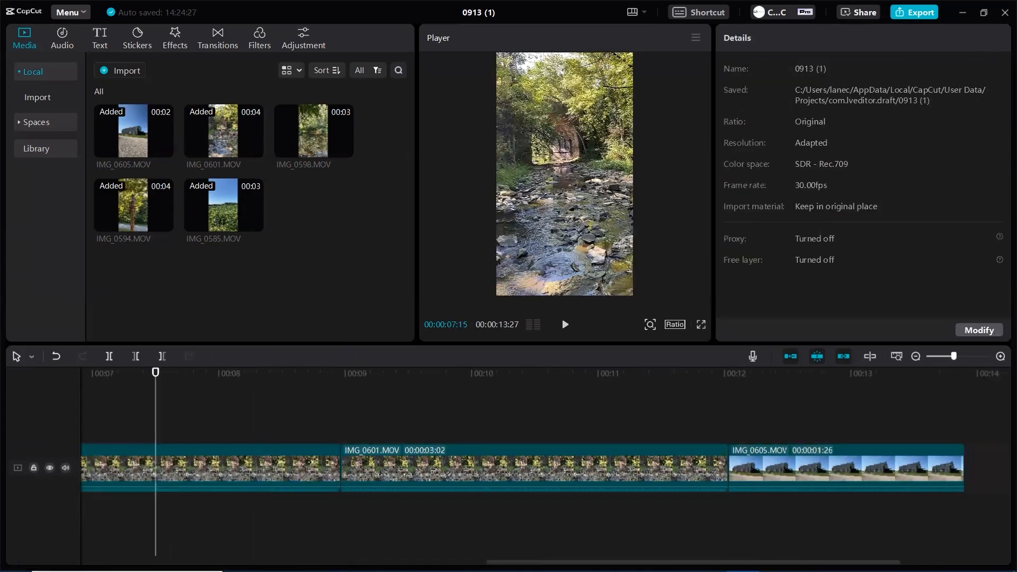
Trim the ends of IMG_0585 and IMG_0594 so that each clip lasts less than half a second
left_click_drag(625, 562, 219, 562)
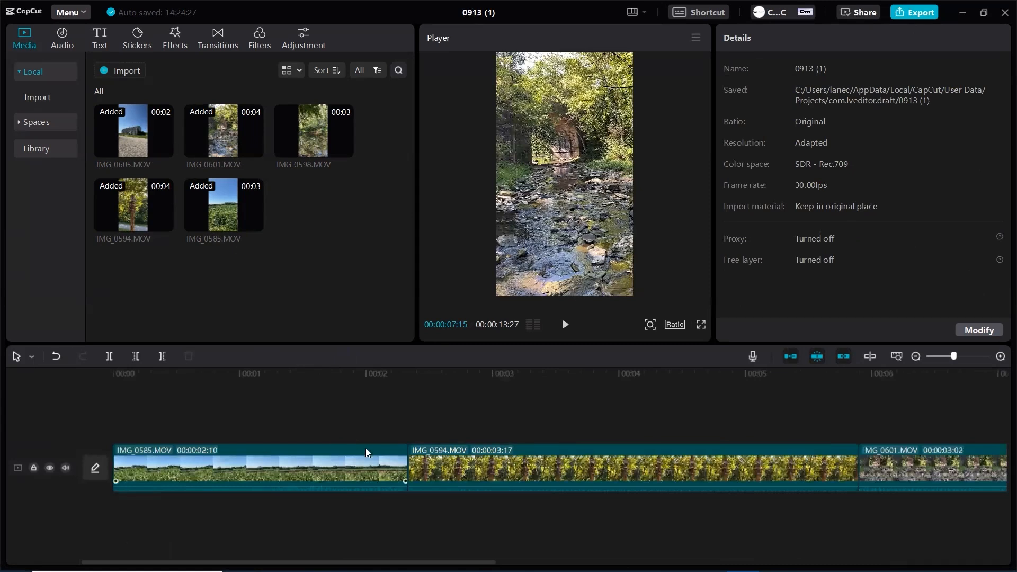
left_click(344, 467)
left_click_drag(408, 455, 175, 473)
left_click_drag(174, 475, 161, 480)
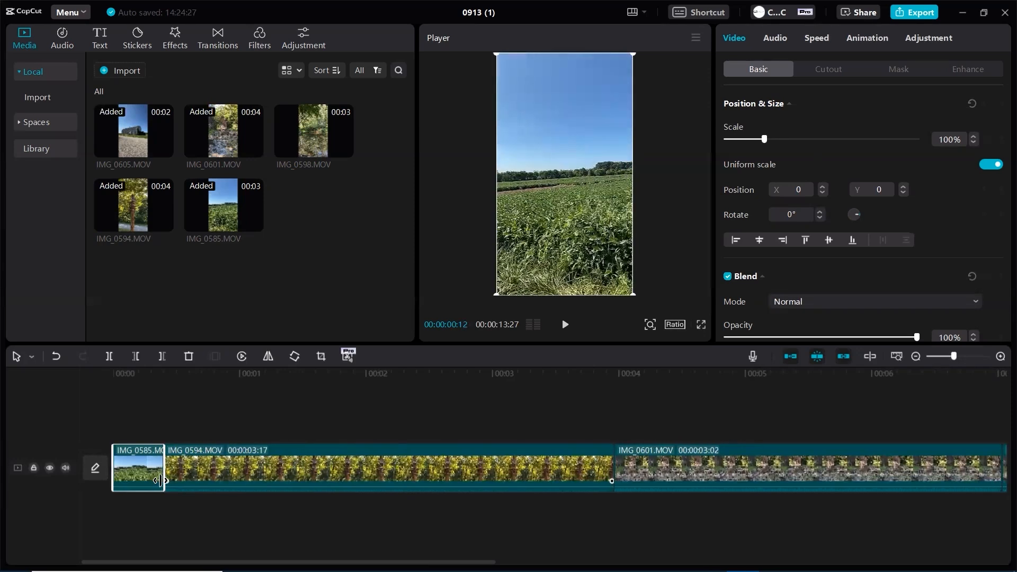
left_click(334, 458)
left_click_drag(616, 457, 205, 495)
Trim the ends of both IMG_0601 copies and IMG_0605 to less than half a second each
left_click(367, 459)
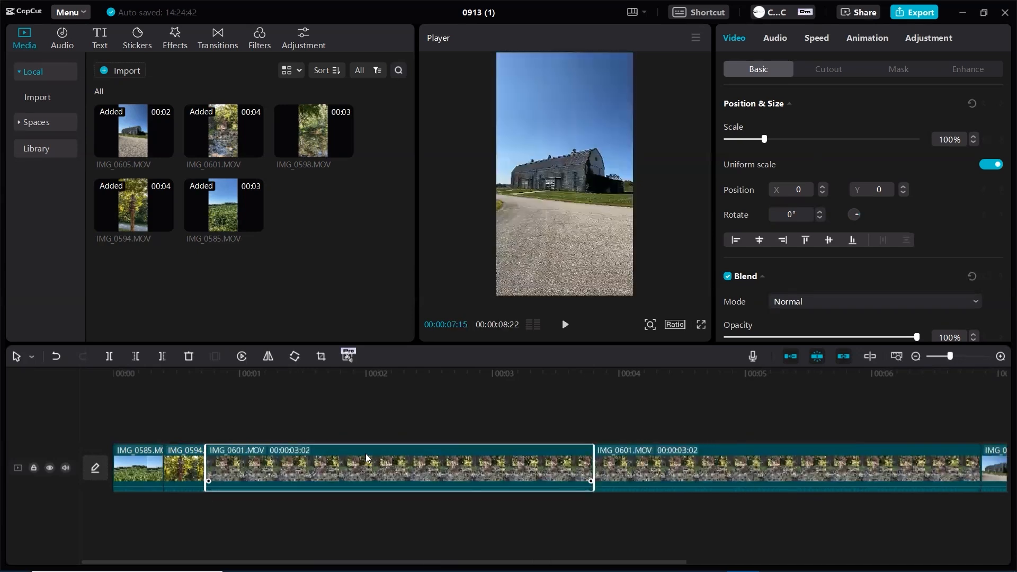
left_click_drag(594, 460, 252, 500)
left_click(451, 467)
left_click_drag(639, 460, 303, 505)
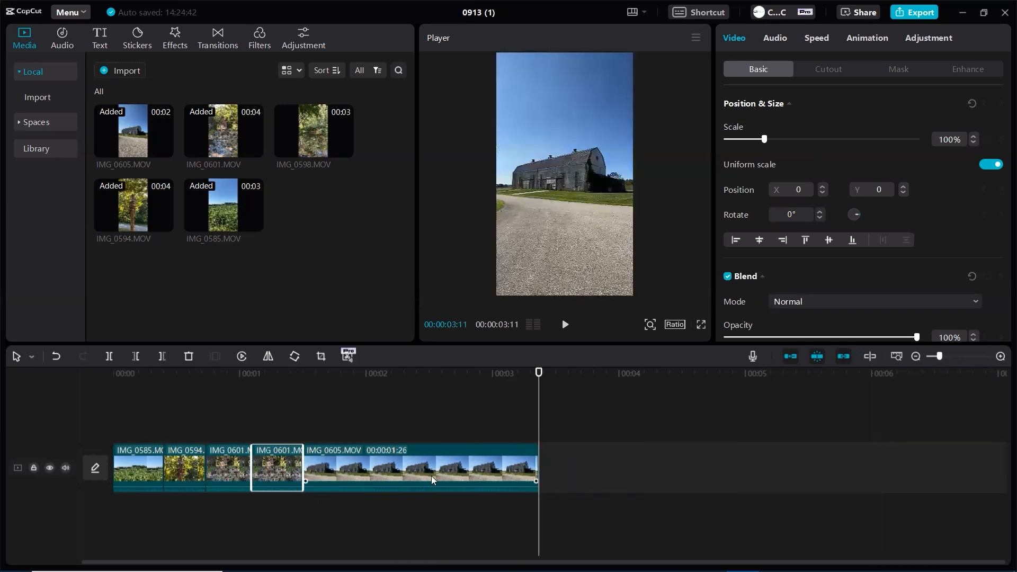
left_click(431, 467)
left_click_drag(538, 466, 354, 485)
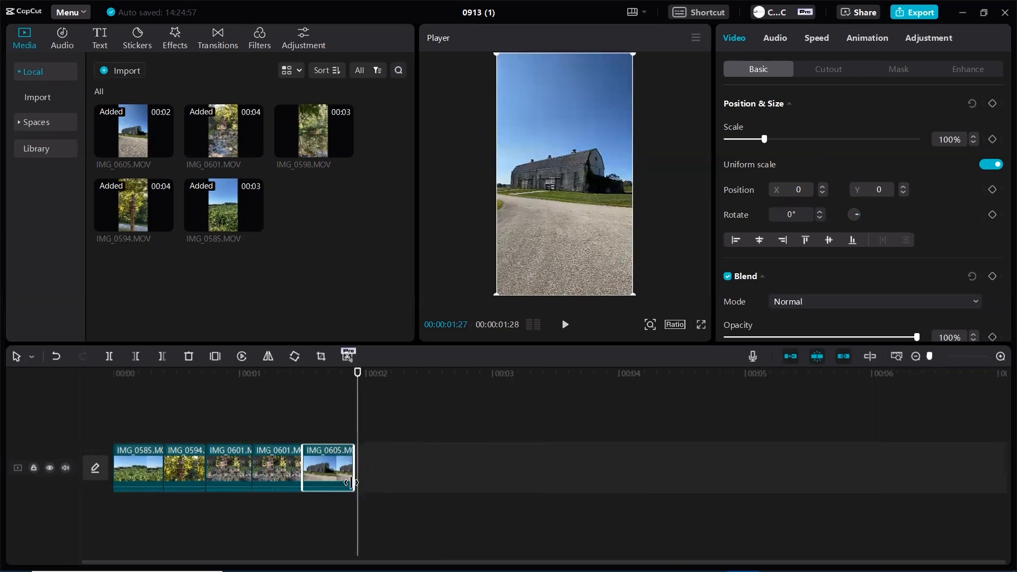
Play back the five shortened clips from the start of the timeline
left_click_drag(352, 415, 84, 465)
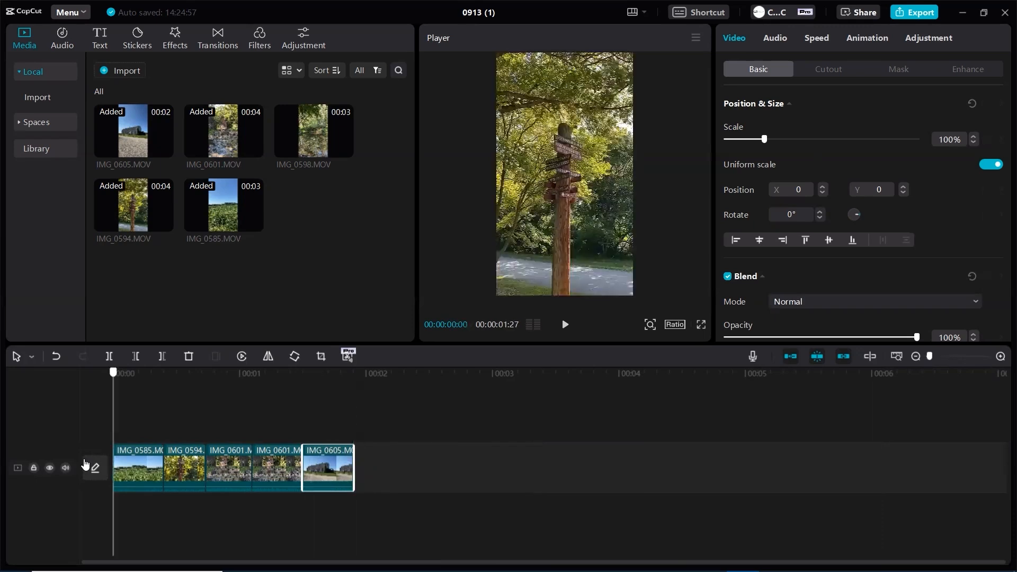
left_click(566, 326)
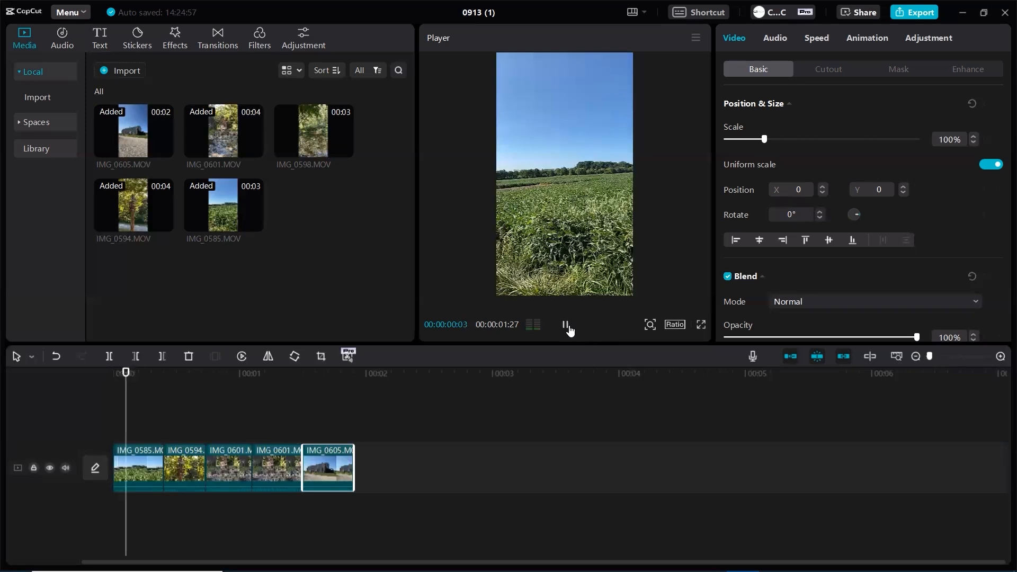
left_click(566, 326)
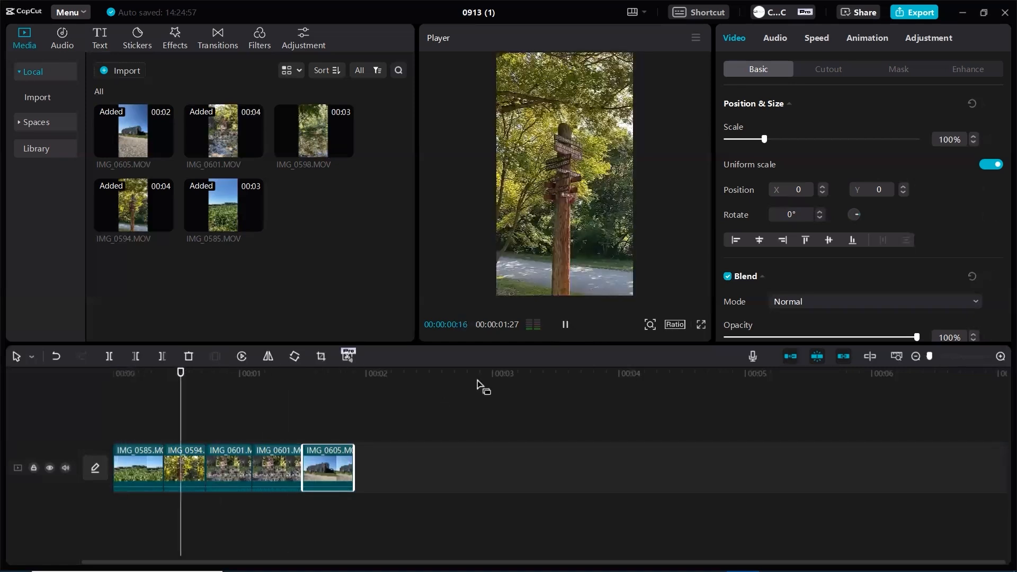
left_click(567, 326)
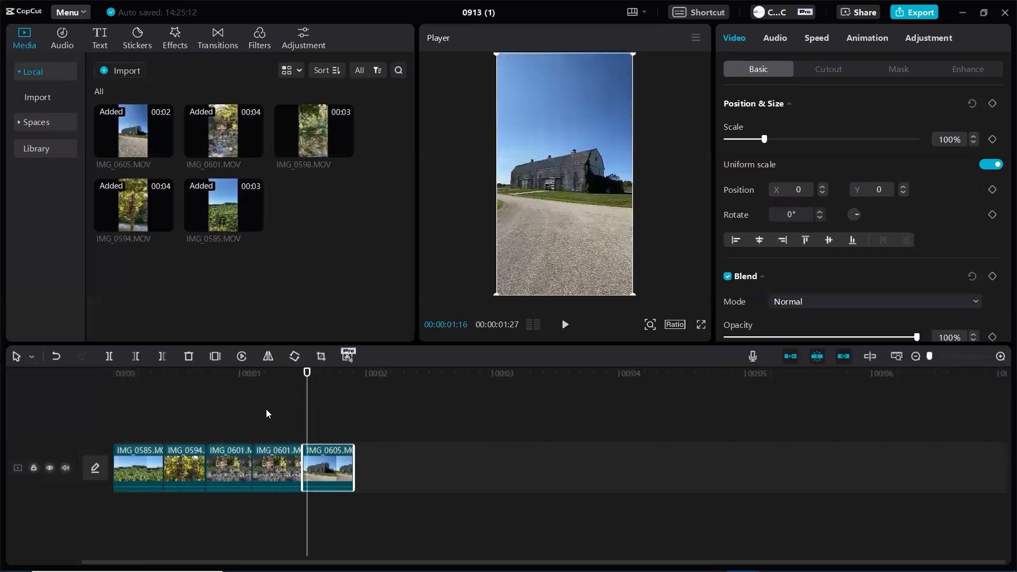
Lengthen all five clips to between about 0.7 and 1 second each, with IMG_0585 at 00:00:01:00 and IMG_0594 at 00:00:00:28
left_click(158, 469)
left_click_drag(163, 468, 675, 461)
left_click(273, 461)
left_click(393, 461)
left_click(481, 461)
left_click(614, 459)
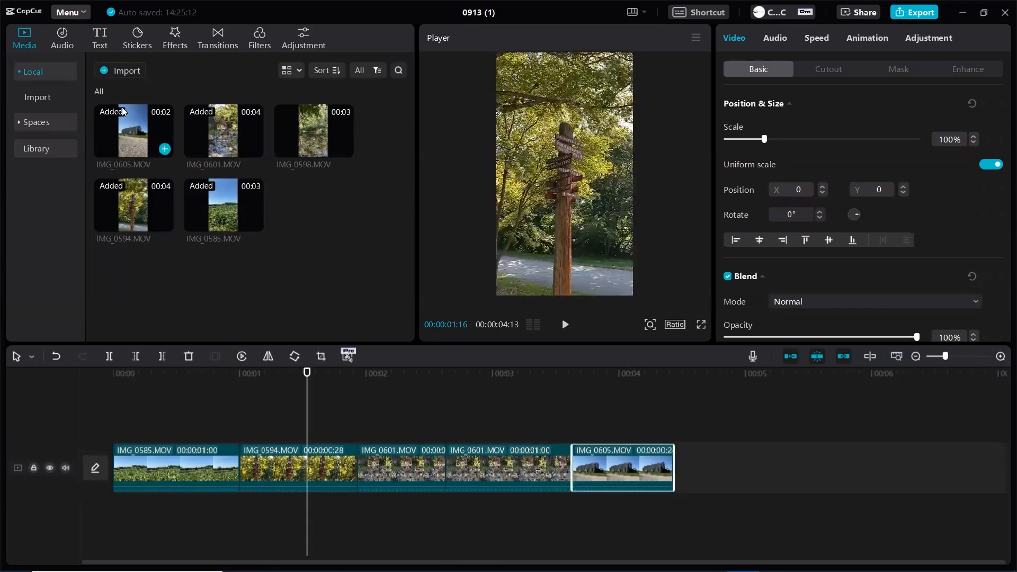
Add the song 3:15 (Slowed Down + Reverb) beneath the clips from the start of the timeline and play back the result
left_click(61, 32)
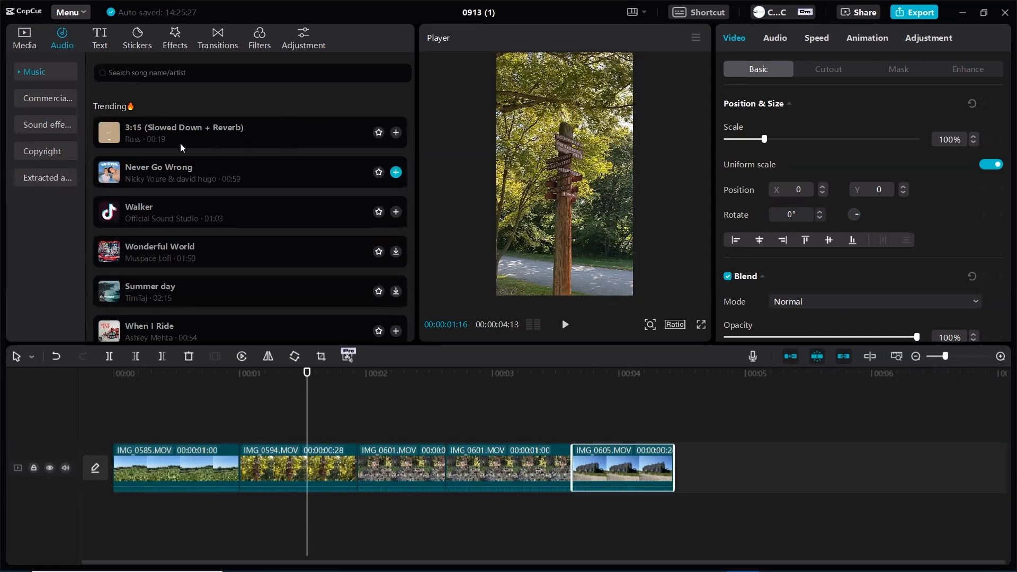
left_click_drag(254, 490, 122, 518)
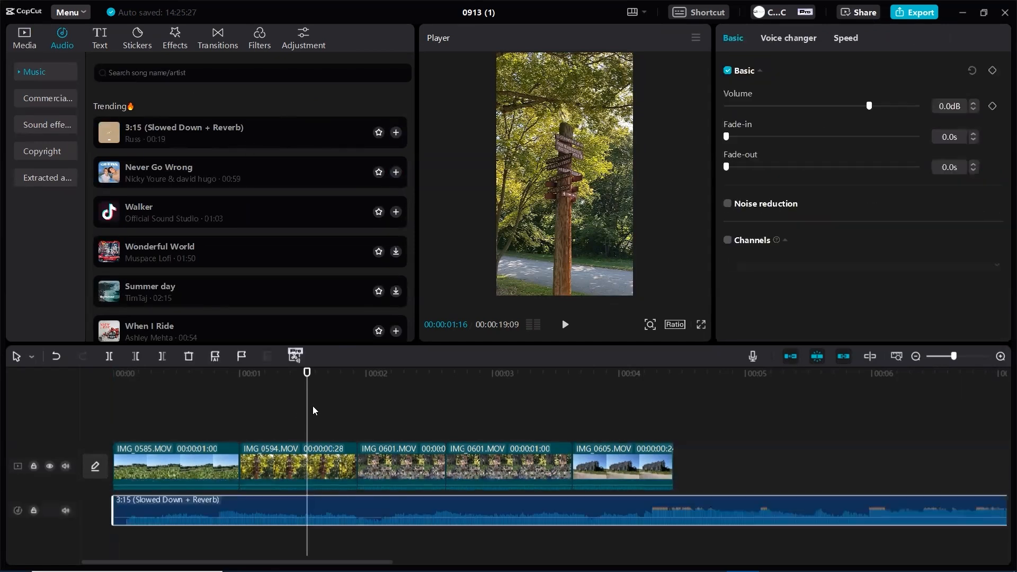
key("Home")
left_click(565, 326)
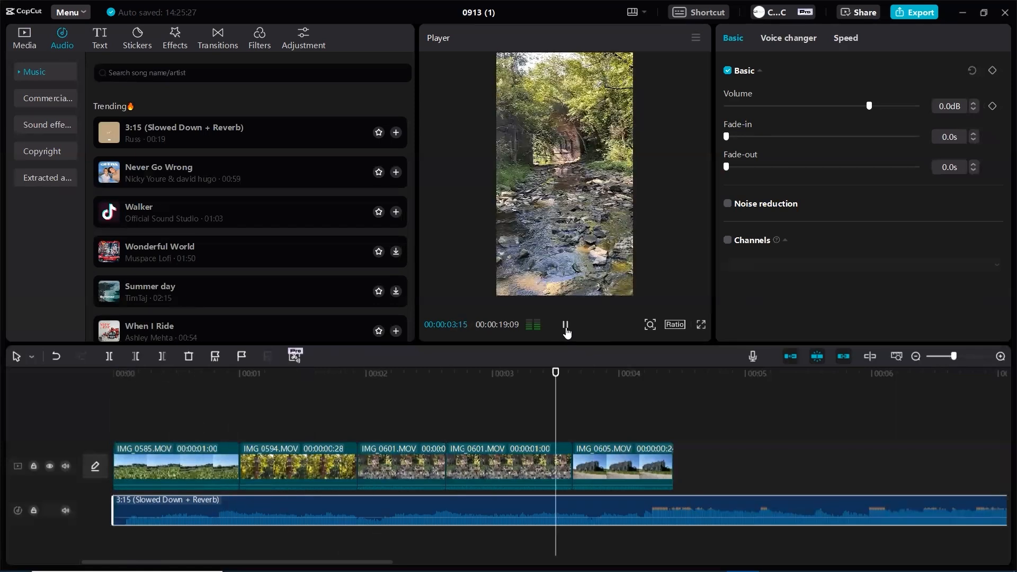
left_click(565, 325)
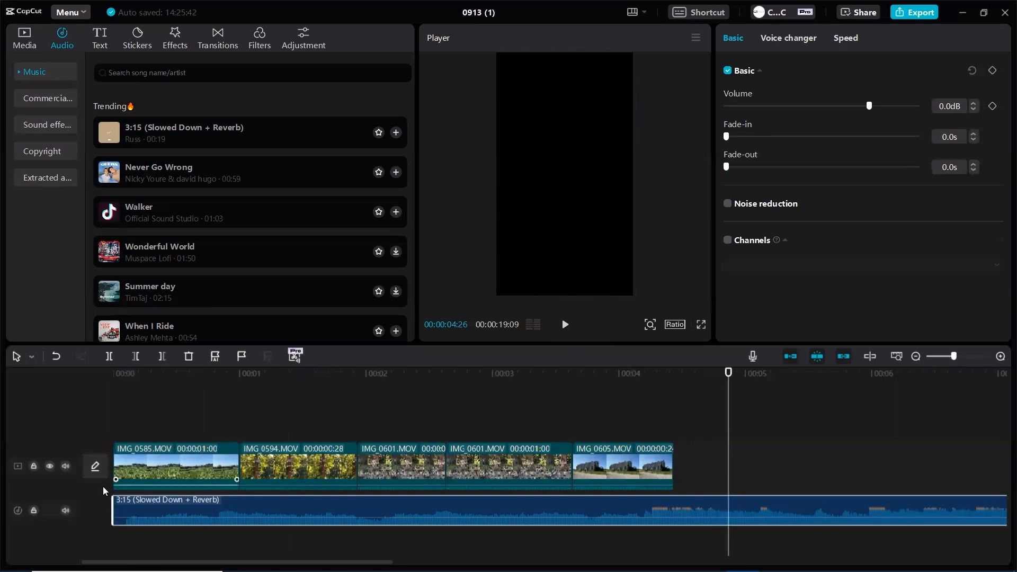
Mute the video track and retime the clips: IMG_0585 about 0.8 s, IMG_0594 00:00:01:09, the IMG_0601 copies 00:00:00:28 and 00:00:01:07
left_click(65, 467)
left_click_drag(233, 459, 215, 461)
left_click(277, 467)
left_click_drag(329, 460, 497, 460)
left_click(462, 459)
left_click(608, 471)
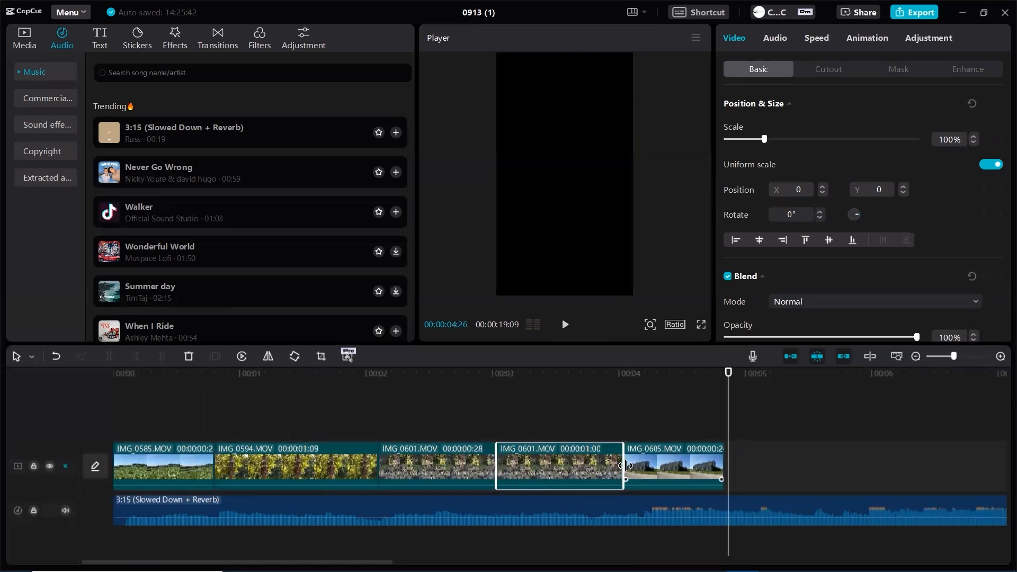
left_click_drag(626, 466, 653, 466)
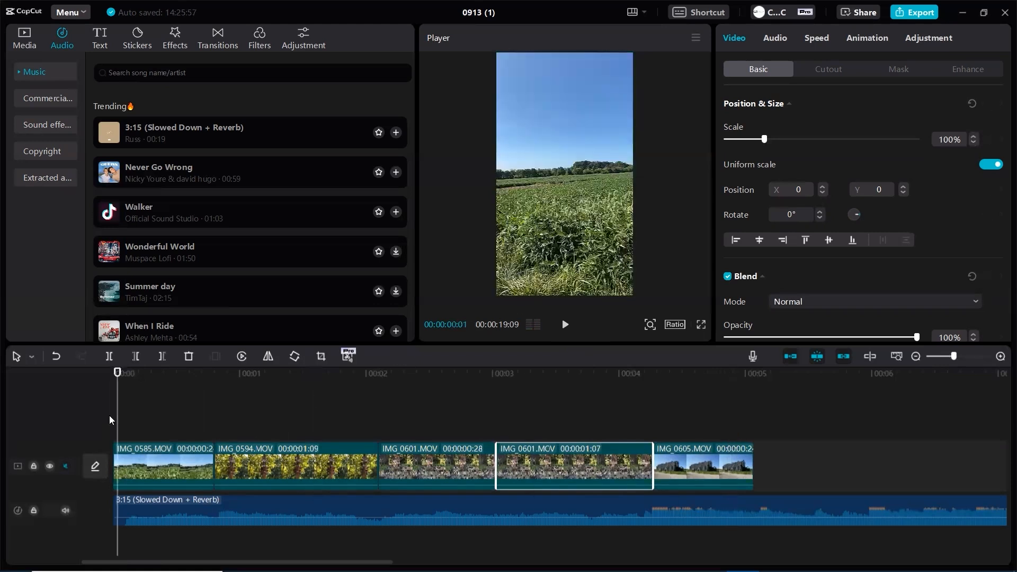
Play back the retimed clips with the music, clear the selection and return to the start of the timeline
left_click(566, 325)
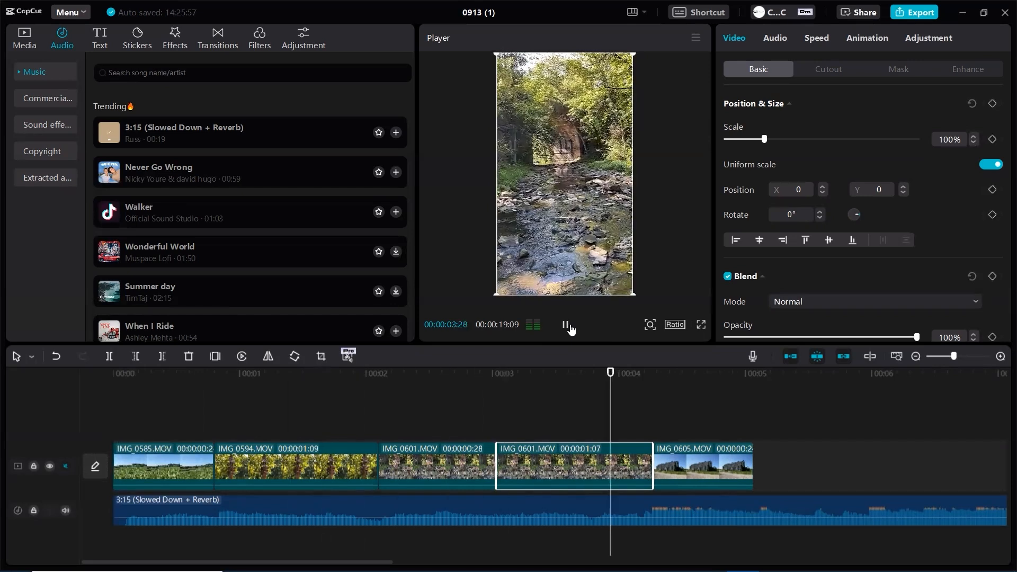
left_click(570, 328)
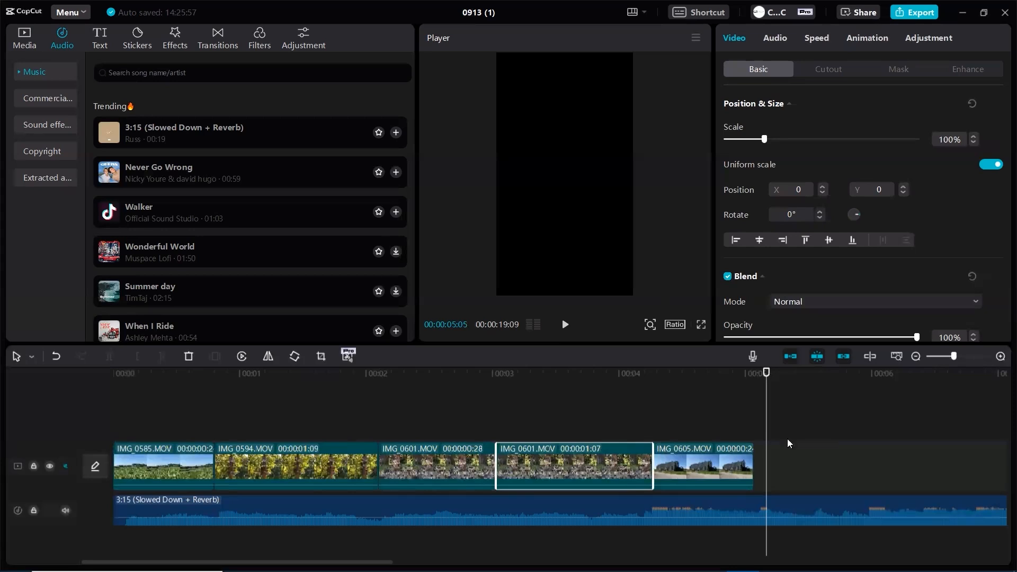
left_click(825, 413)
key("Home")
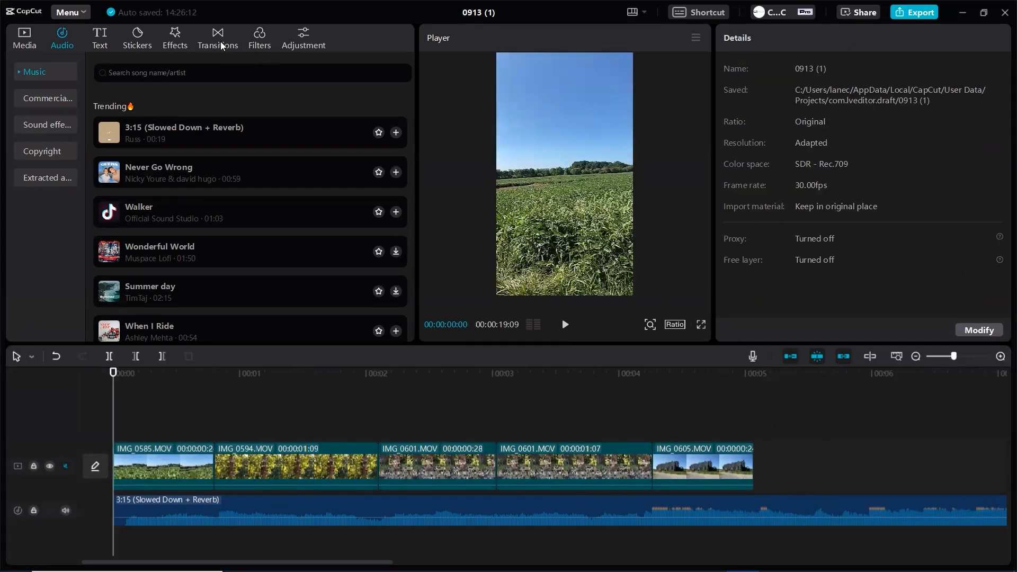
Add a 0.4 s Shake II transition between IMG_0585 and IMG_0594, accepting duplicate frames, and play it back
left_click(222, 46)
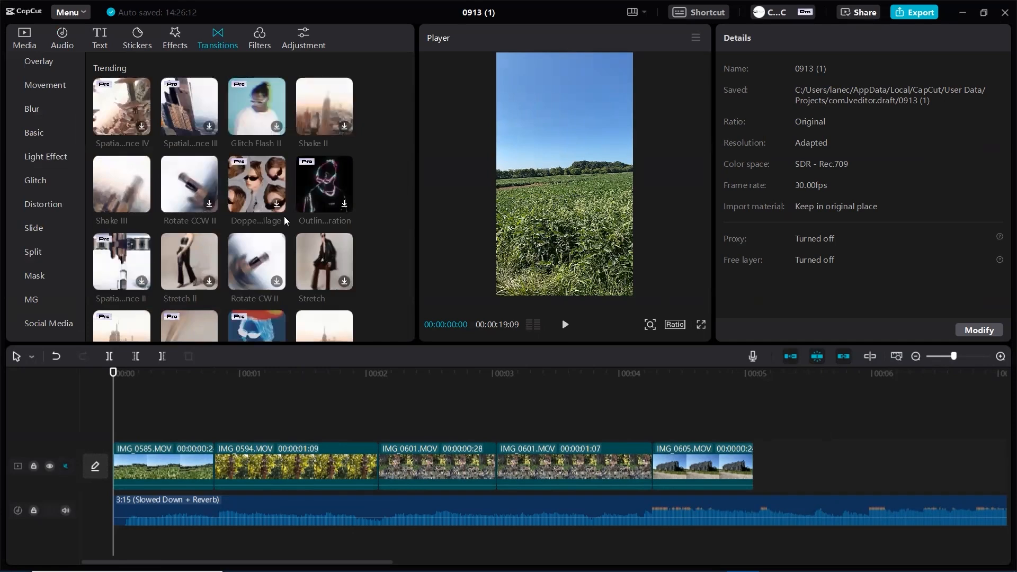
left_click_drag(202, 452, 189, 472)
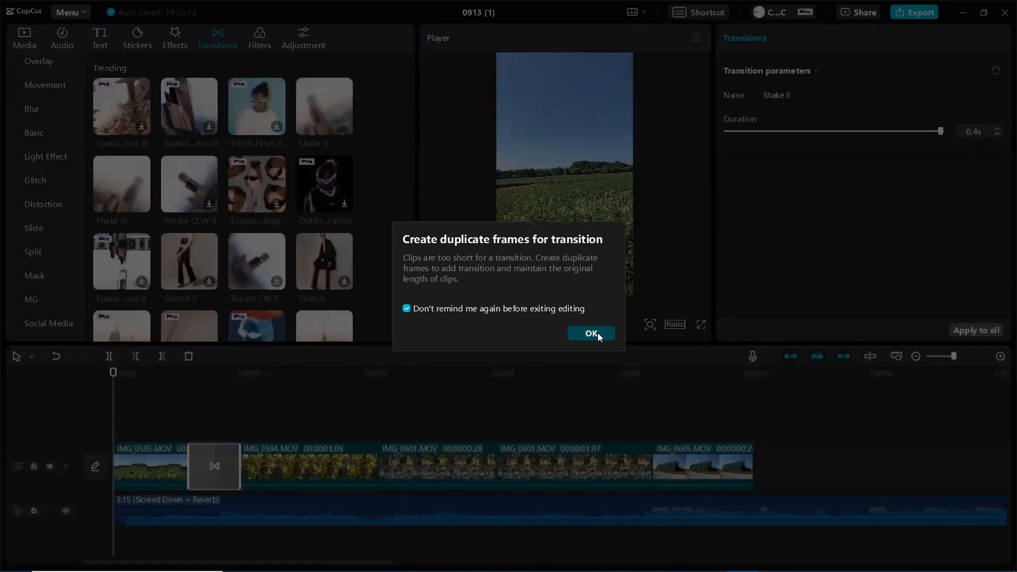
left_click(591, 334)
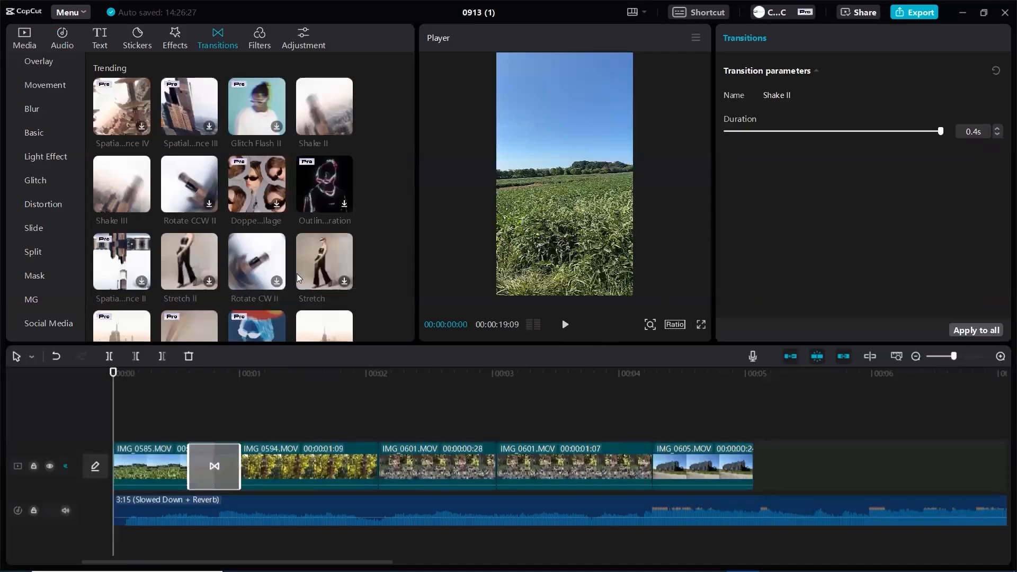
left_click(566, 325)
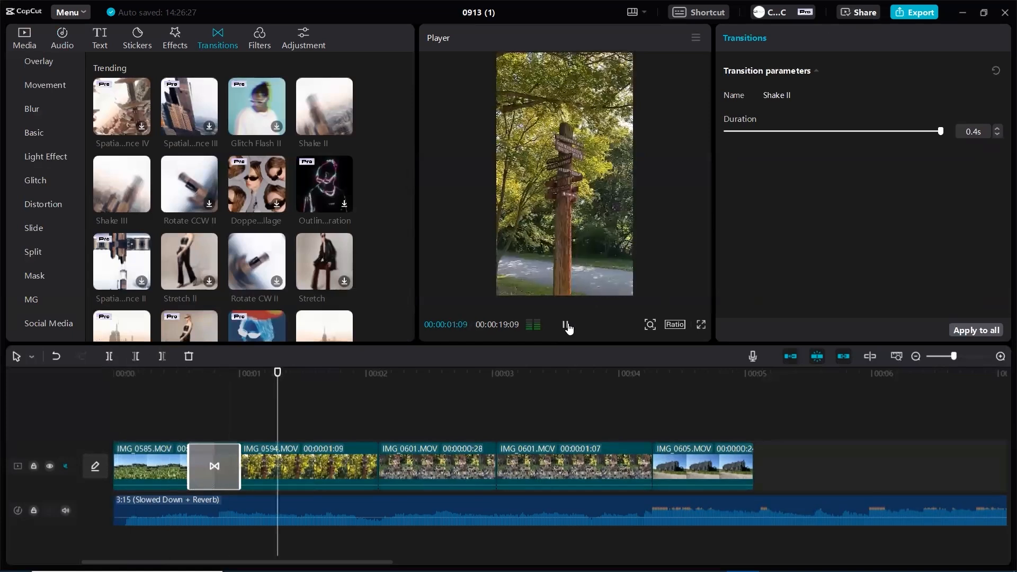
left_click(565, 323)
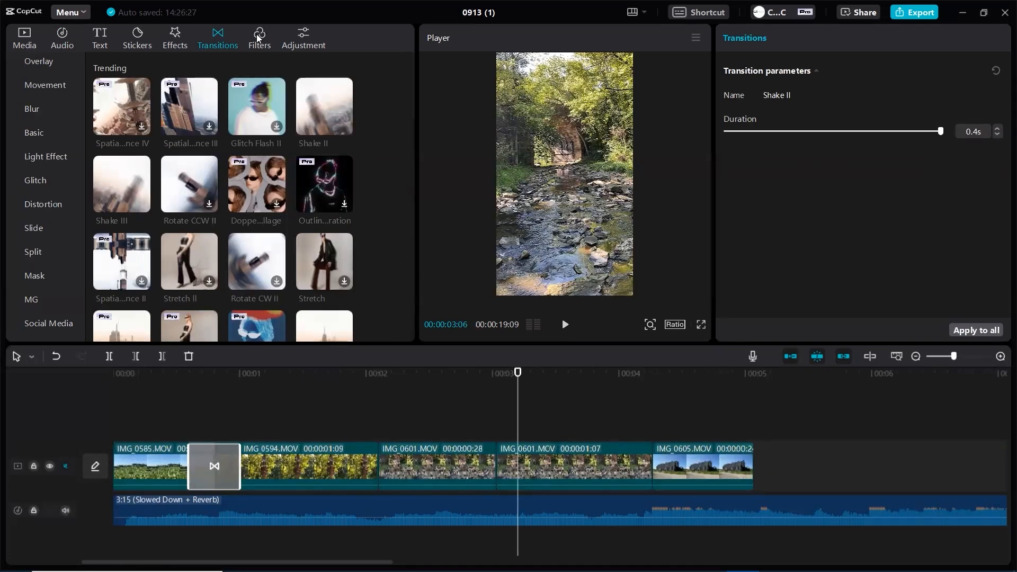
Look over the available video effects and review the export settings without exporting
left_click(173, 42)
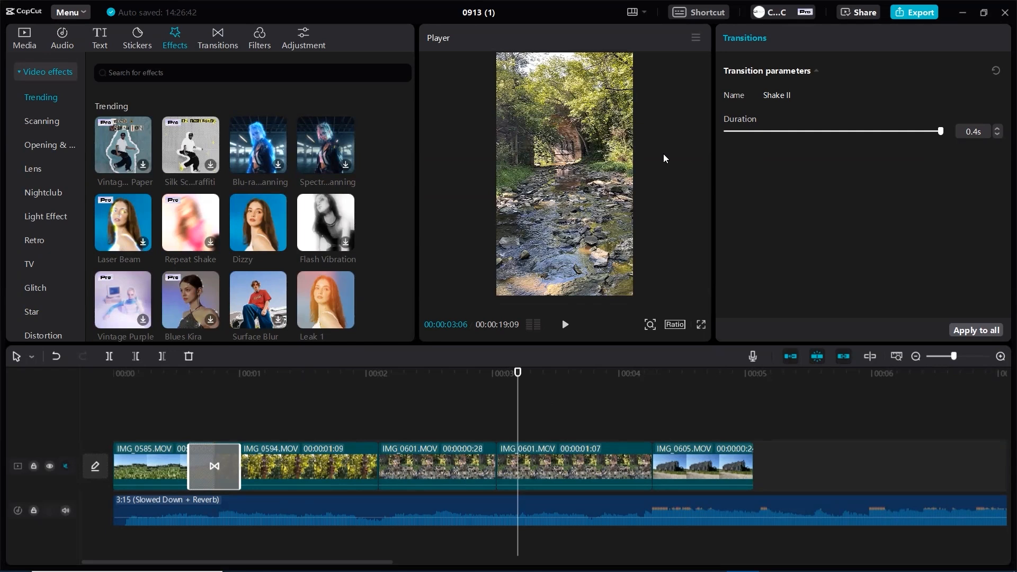
left_click(909, 15)
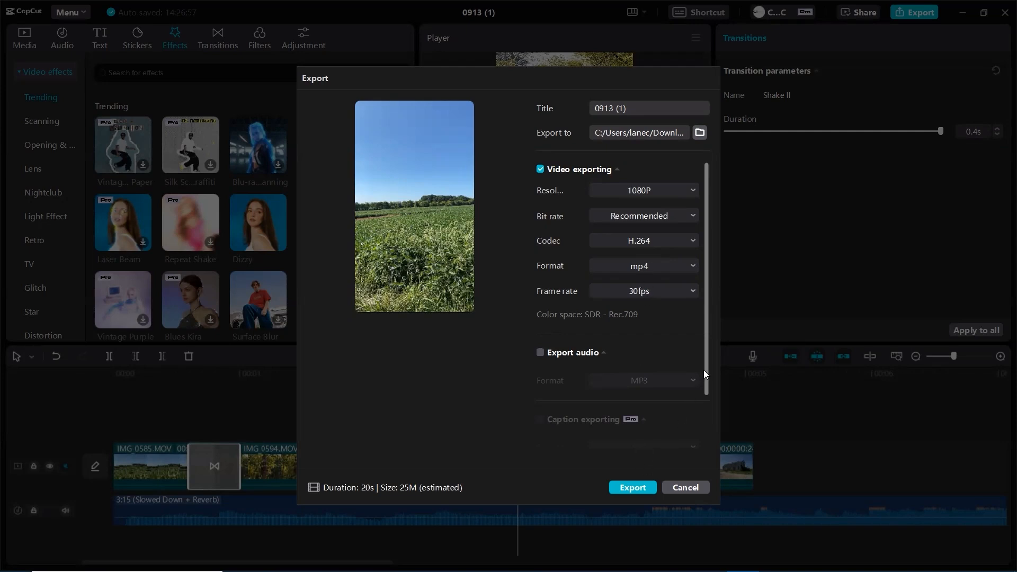
scroll(704, 370, "down", 2)
scroll(697, 320, "up", 2)
left_click(680, 488)
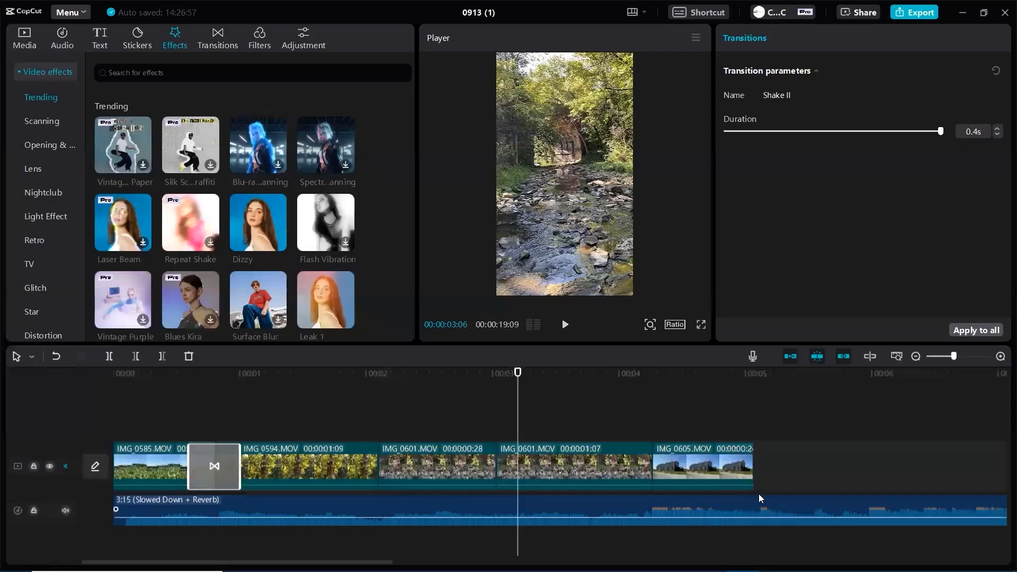
Split the song just past the last clip and delete the remainder, trimming the kept part's end flush with the video
left_click(34, 356)
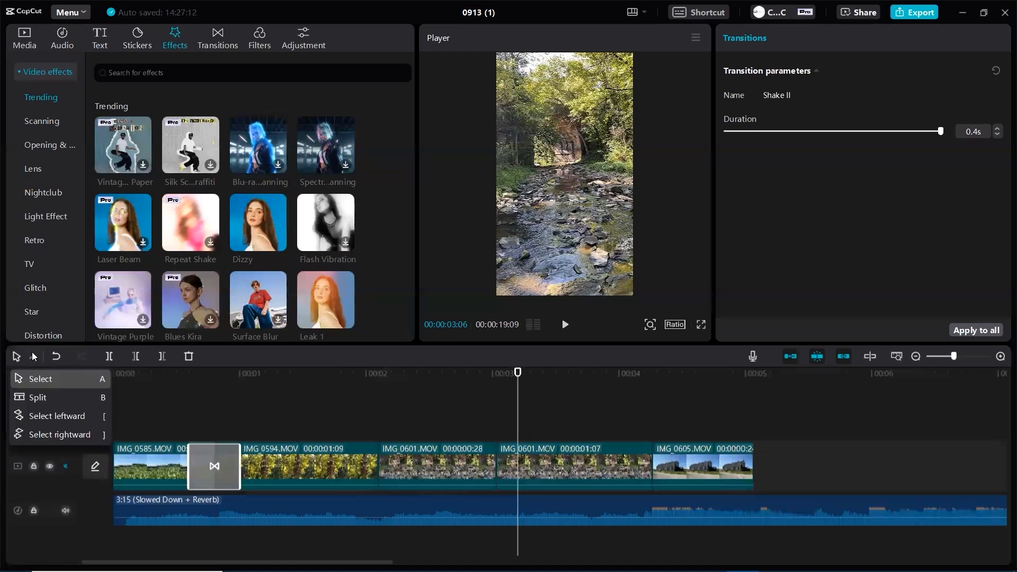
left_click(34, 395)
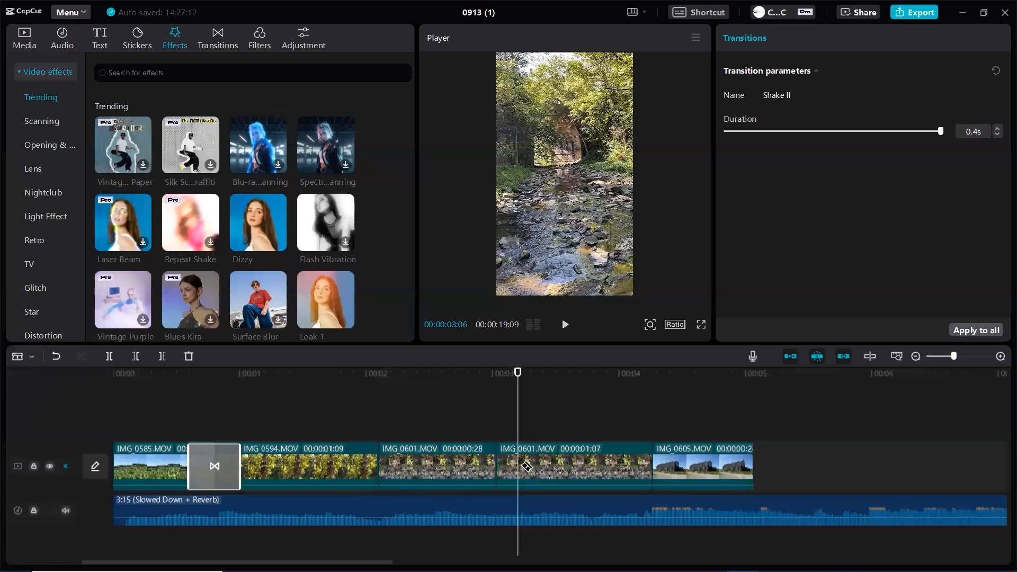
left_click(758, 506)
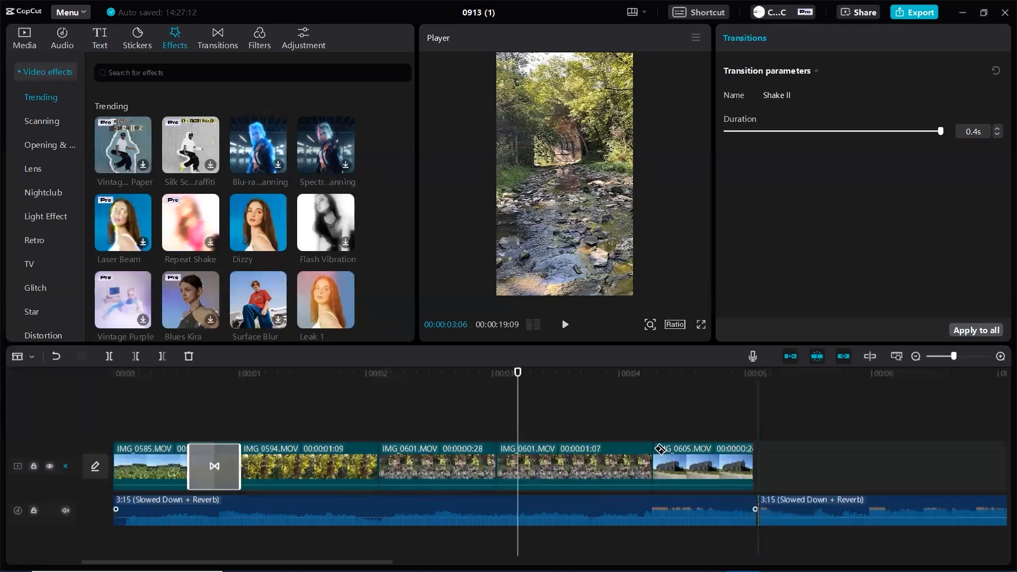
left_click(27, 352)
left_click(32, 377)
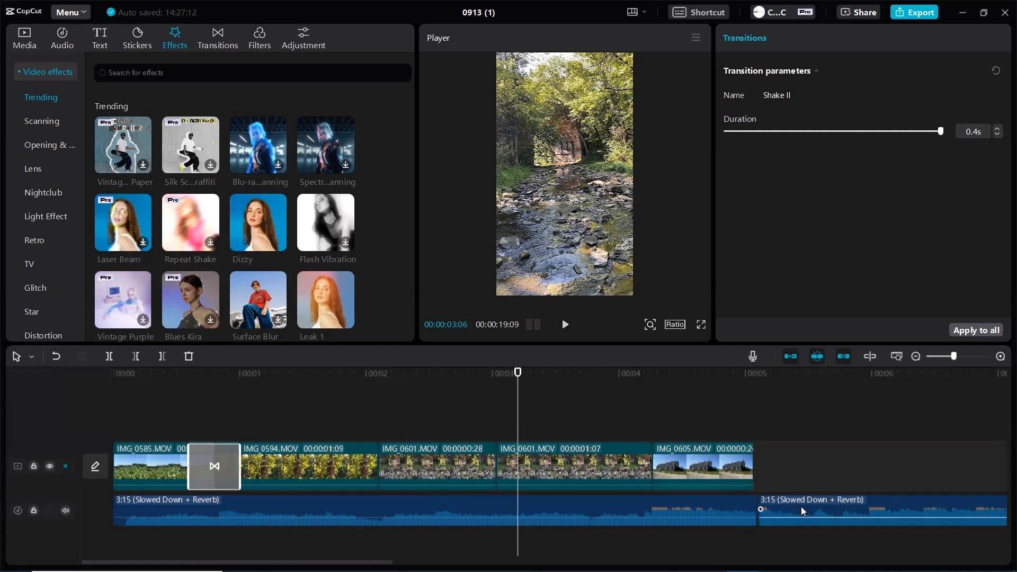
left_click(801, 507)
key("Delete")
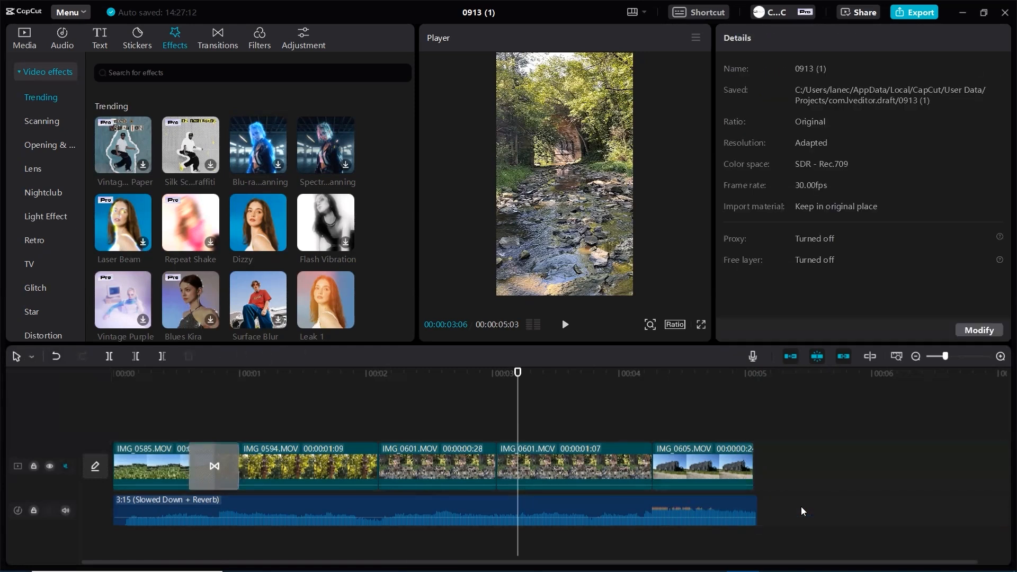
left_click(752, 508)
left_click_drag(754, 510, 749, 510)
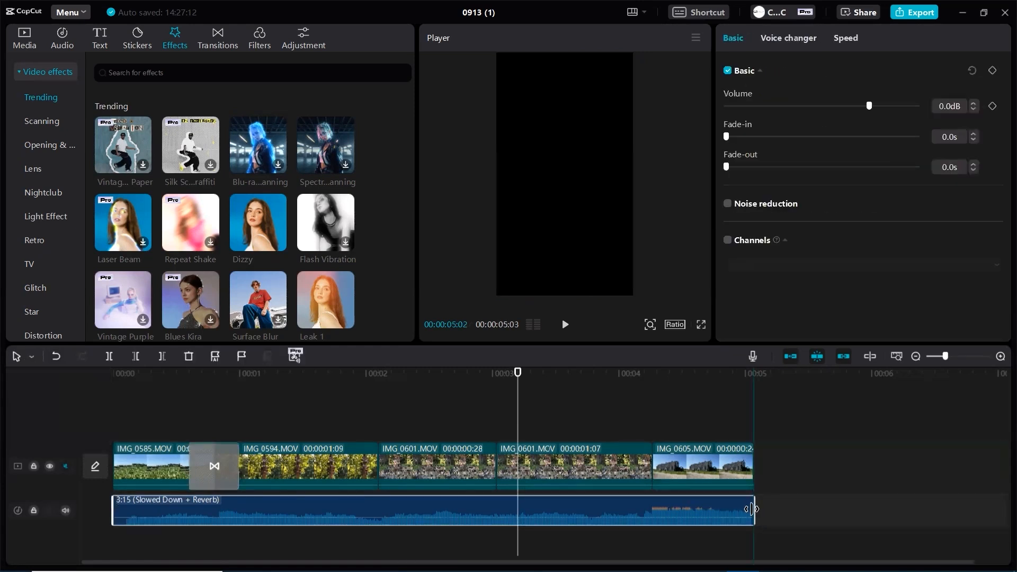